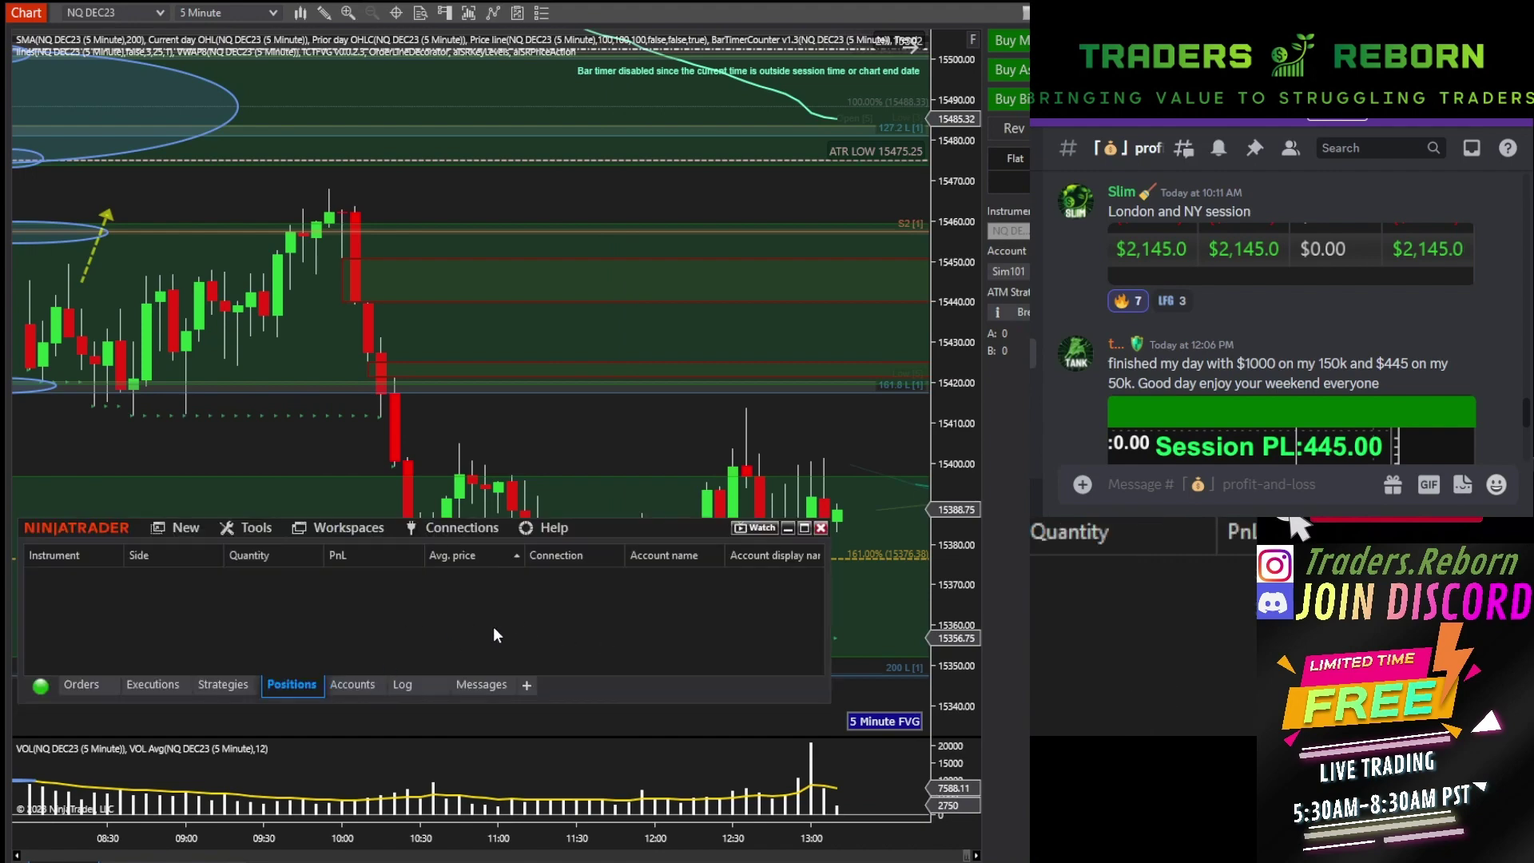
Disconnect the TopStep data connection and connect to Playback instead.
{"action": "left_click", "coordinate": [457, 529]}
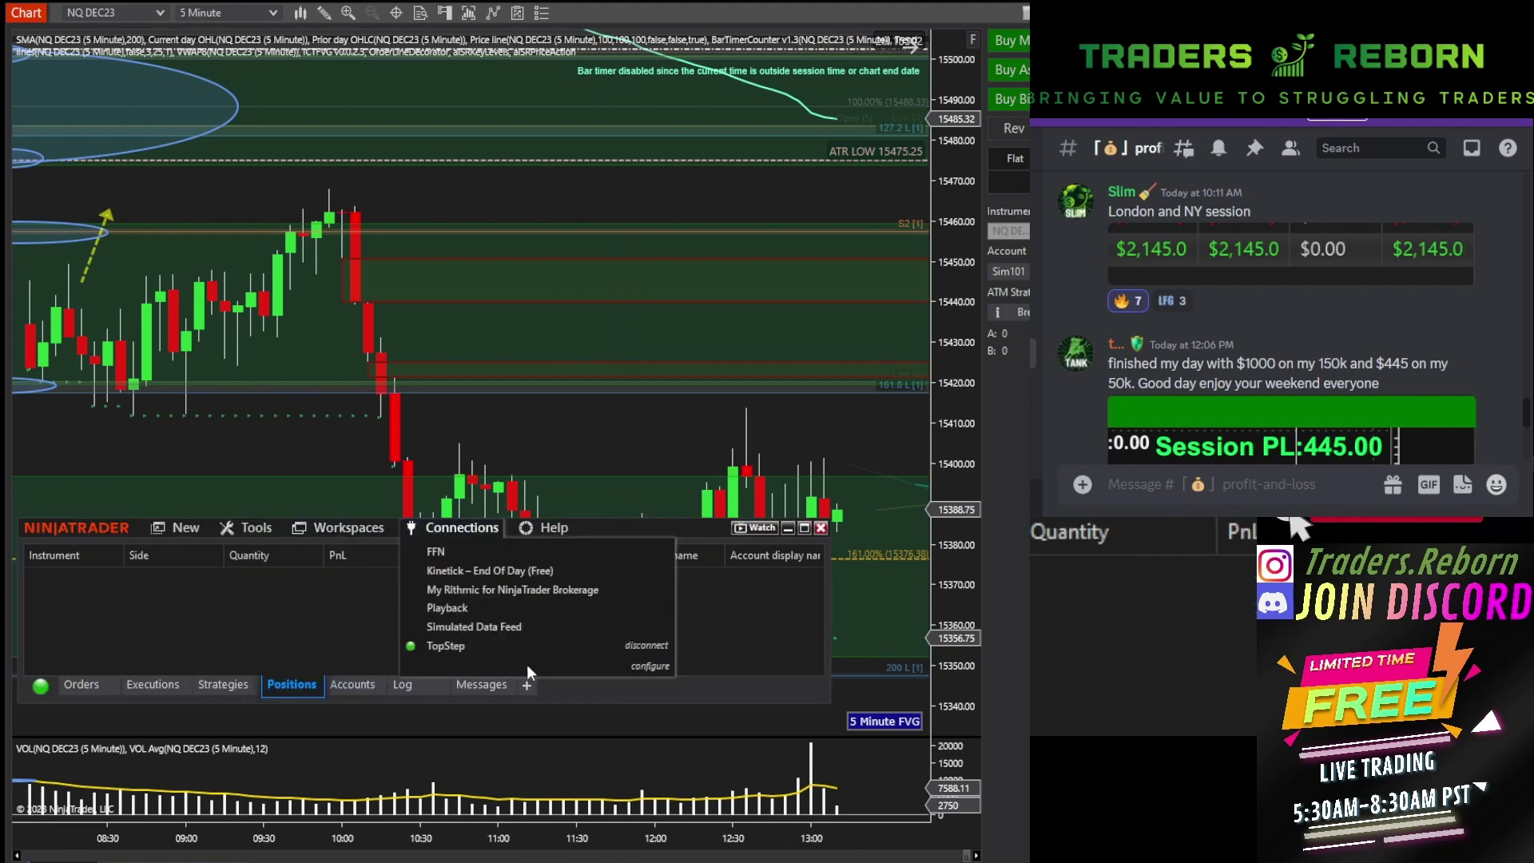
{"action": "left_click", "coordinate": [646, 644]}
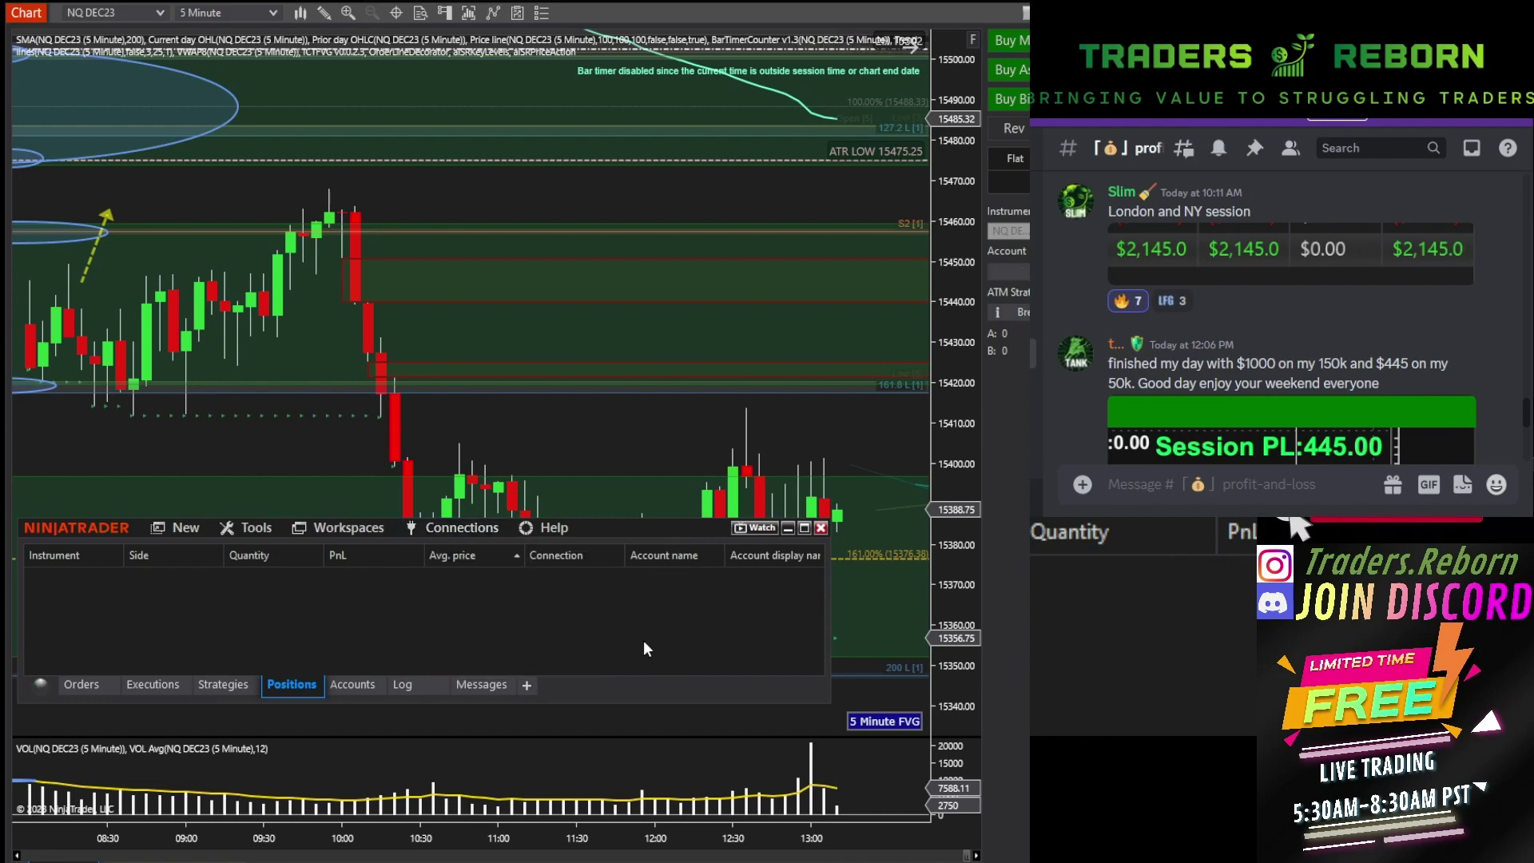
{"action": "left_click", "coordinate": [467, 529]}
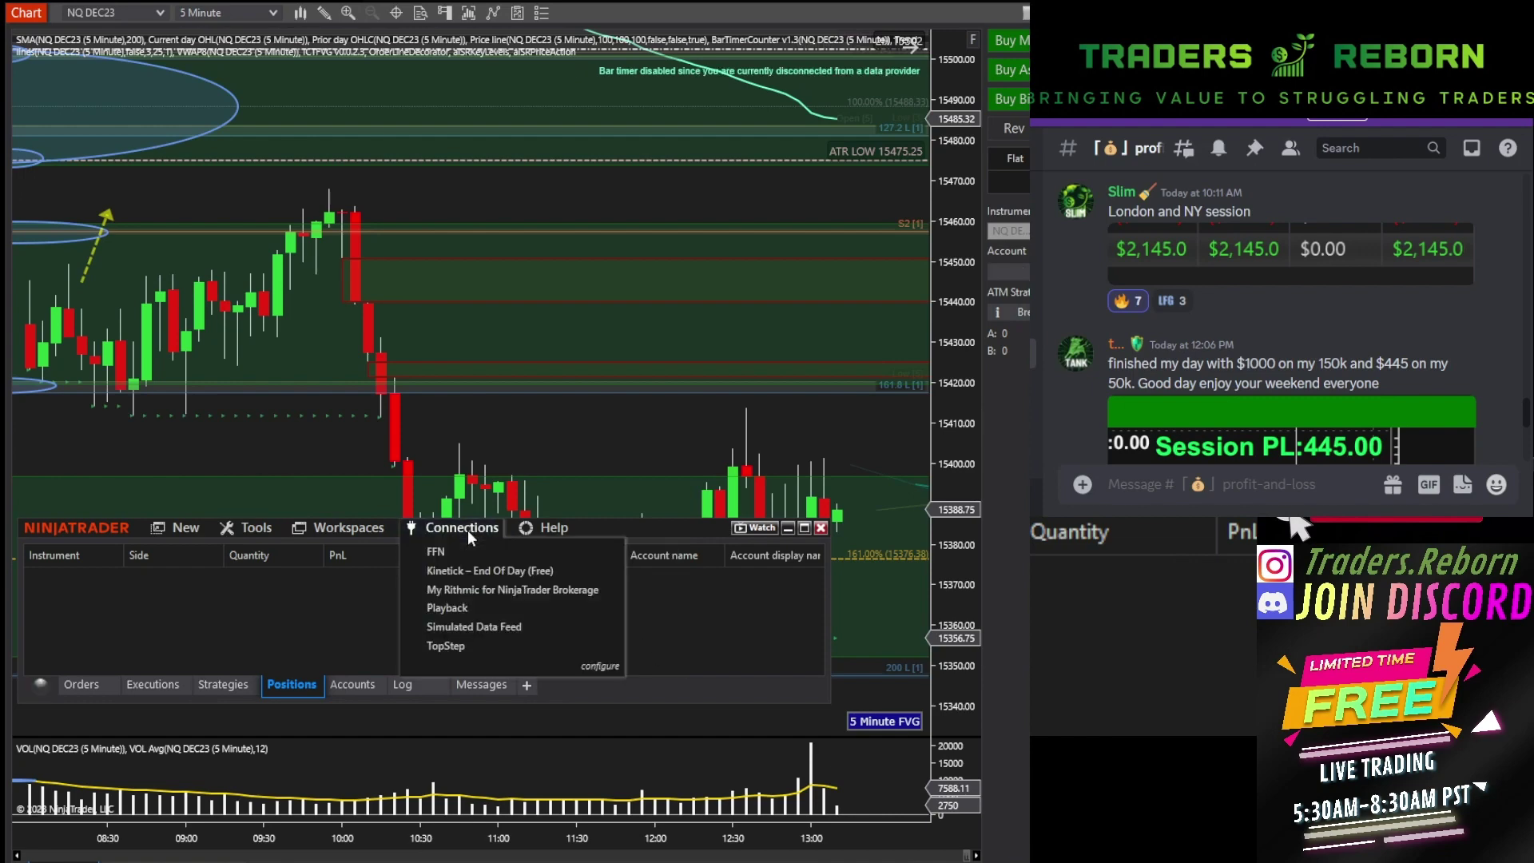
{"action": "left_click", "coordinate": [452, 607]}
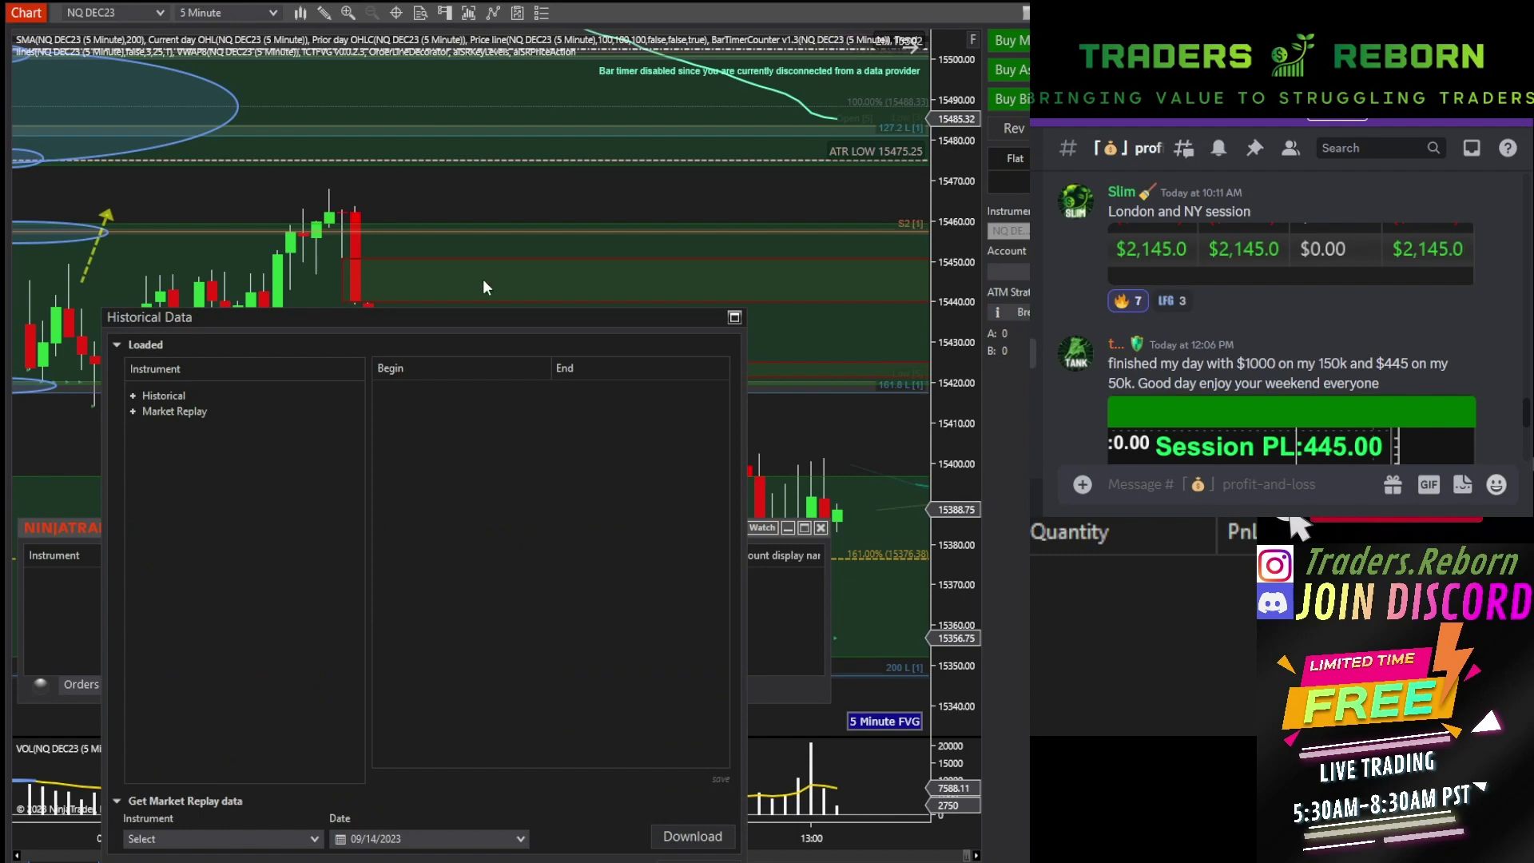
Download the NQ DEC23 market replay data for 09/15/2023 and continue to the playback session.
{"action": "left_click_drag", "start_coordinate": [471, 326], "coordinate": [592, 70]}
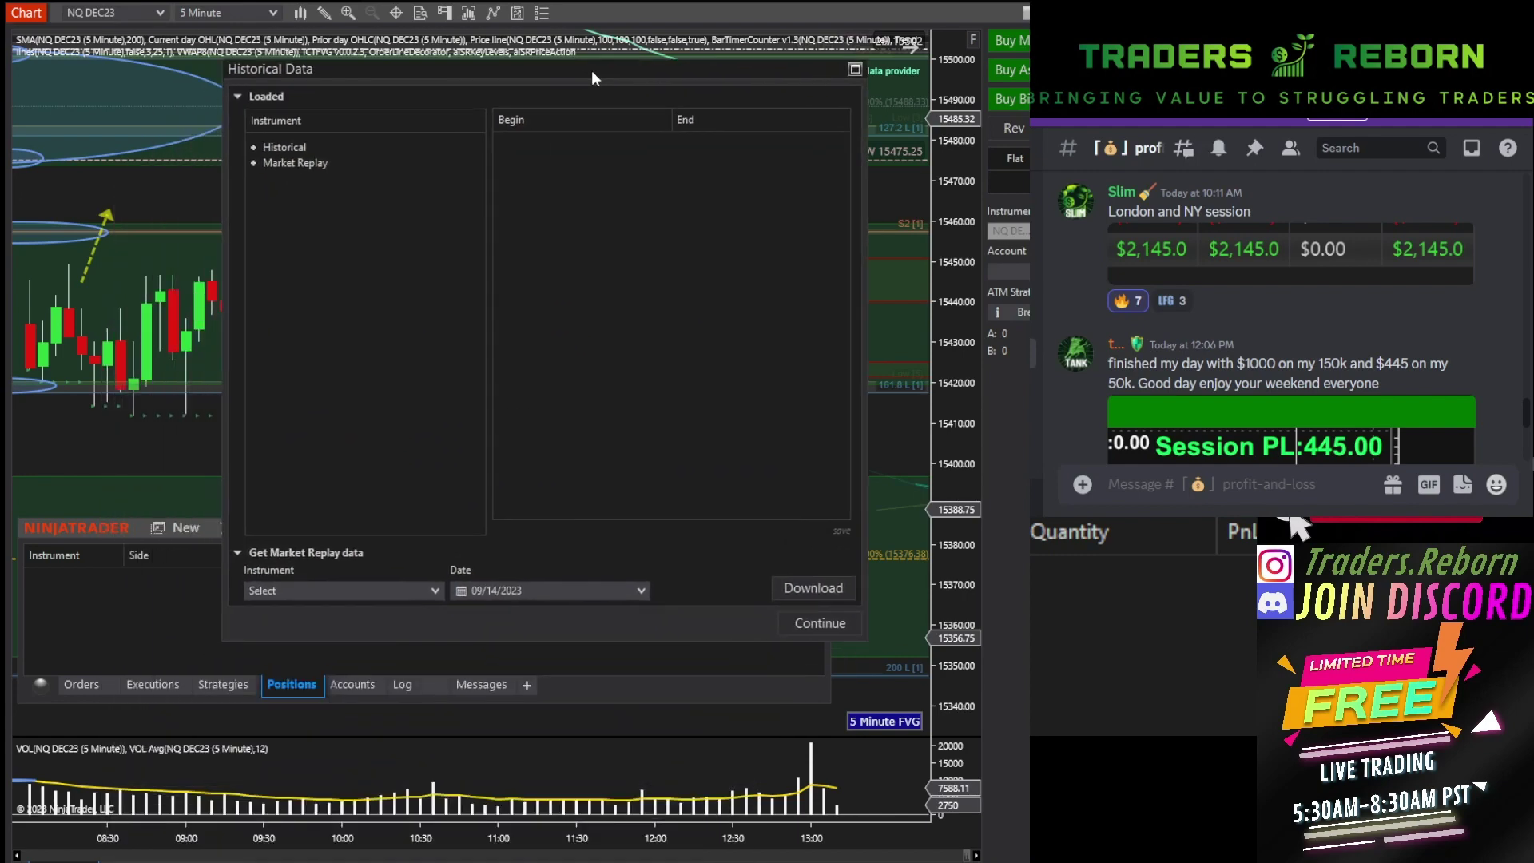
{"action": "double_click", "coordinate": [353, 155]}
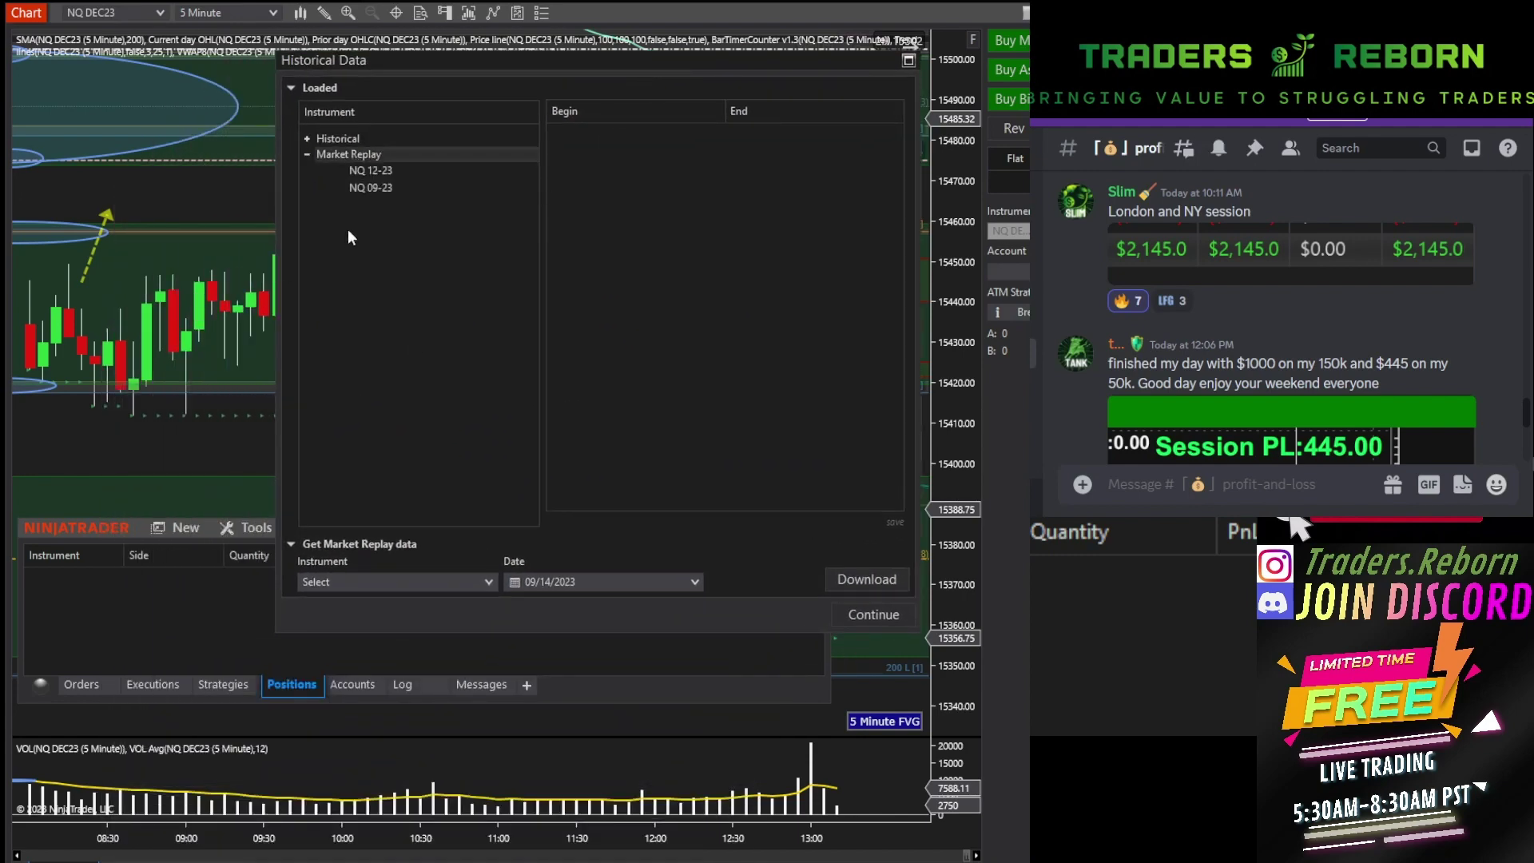
{"action": "left_click", "coordinate": [489, 582]}
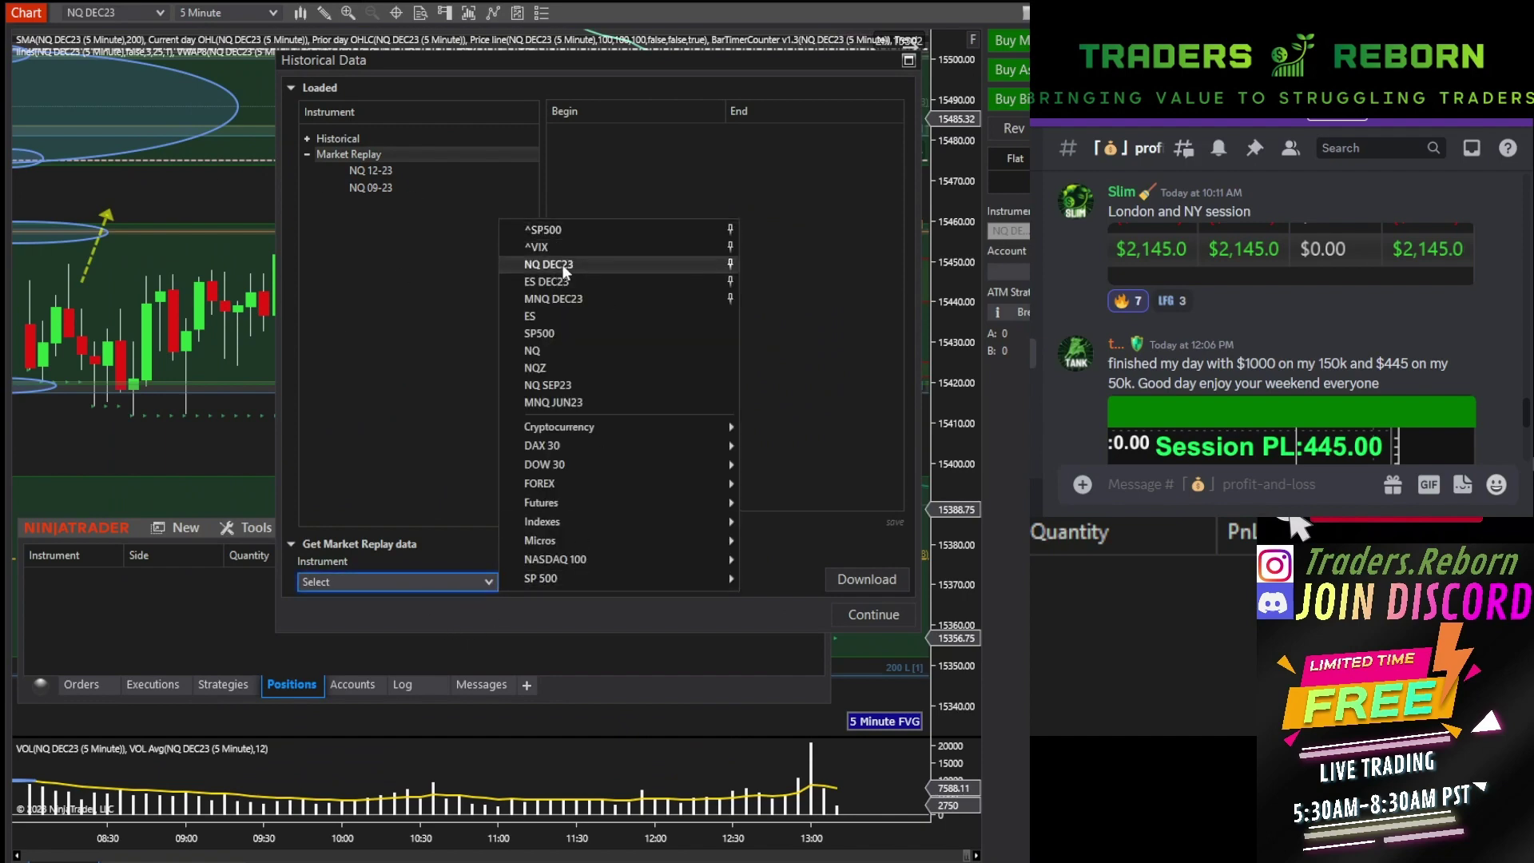
{"action": "left_click", "coordinate": [548, 264]}
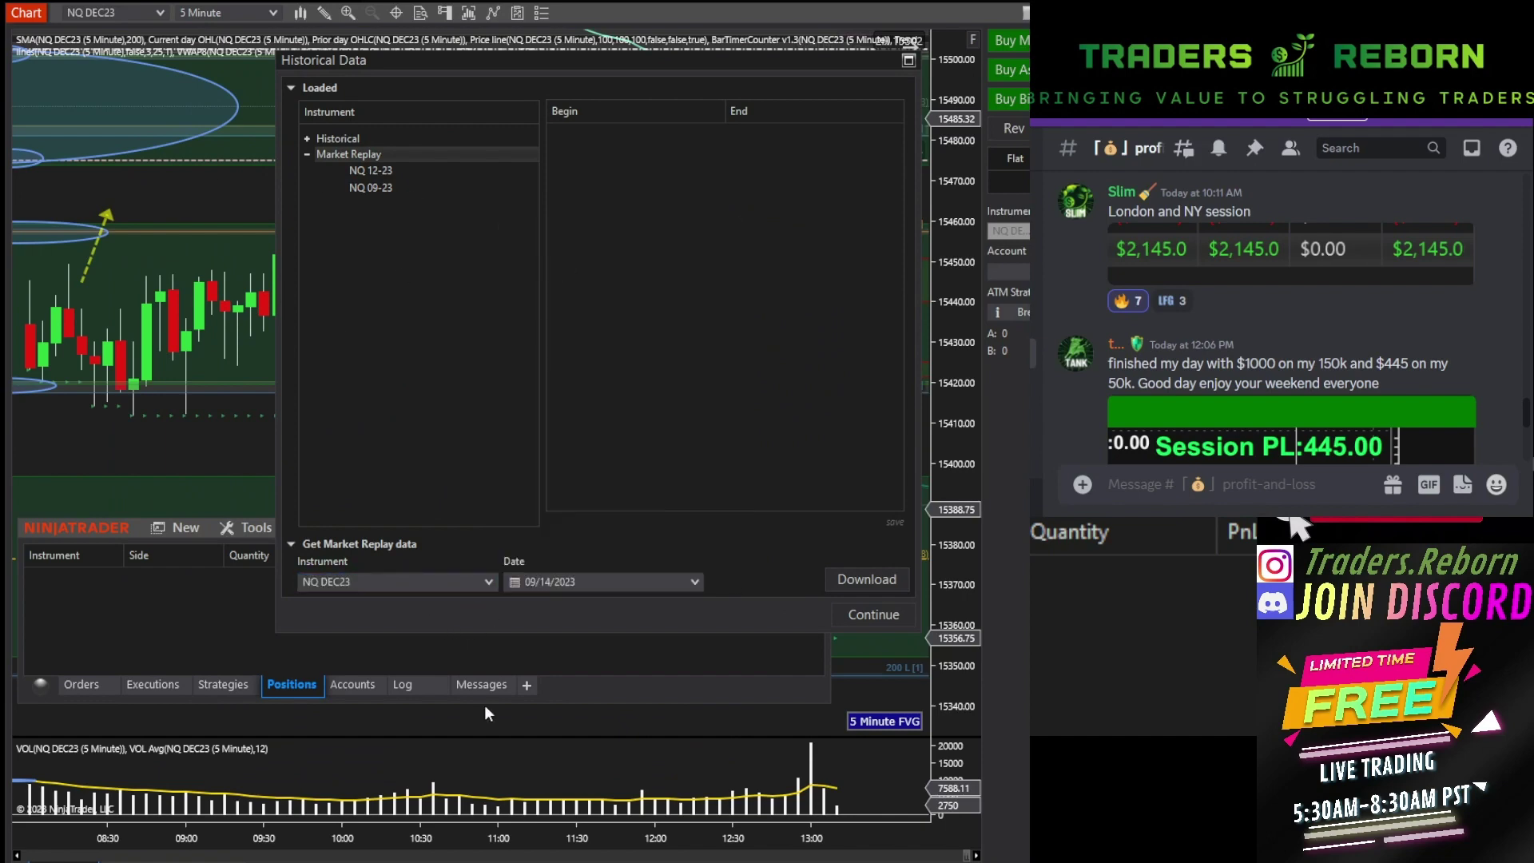
{"action": "left_click", "coordinate": [694, 582]}
{"action": "left_click", "coordinate": [646, 670]}
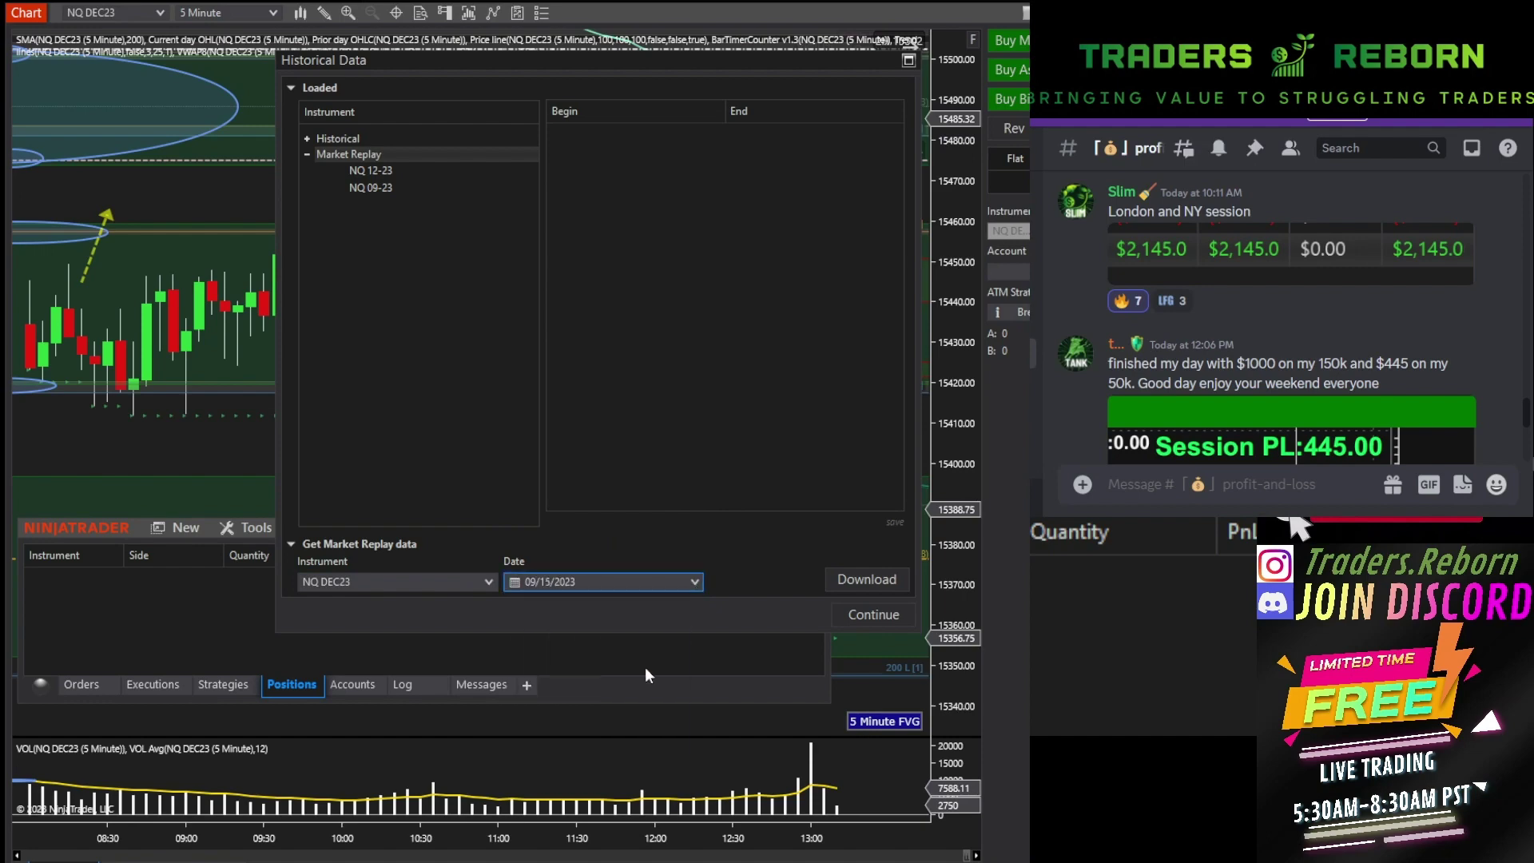
{"action": "left_click", "coordinate": [881, 583]}
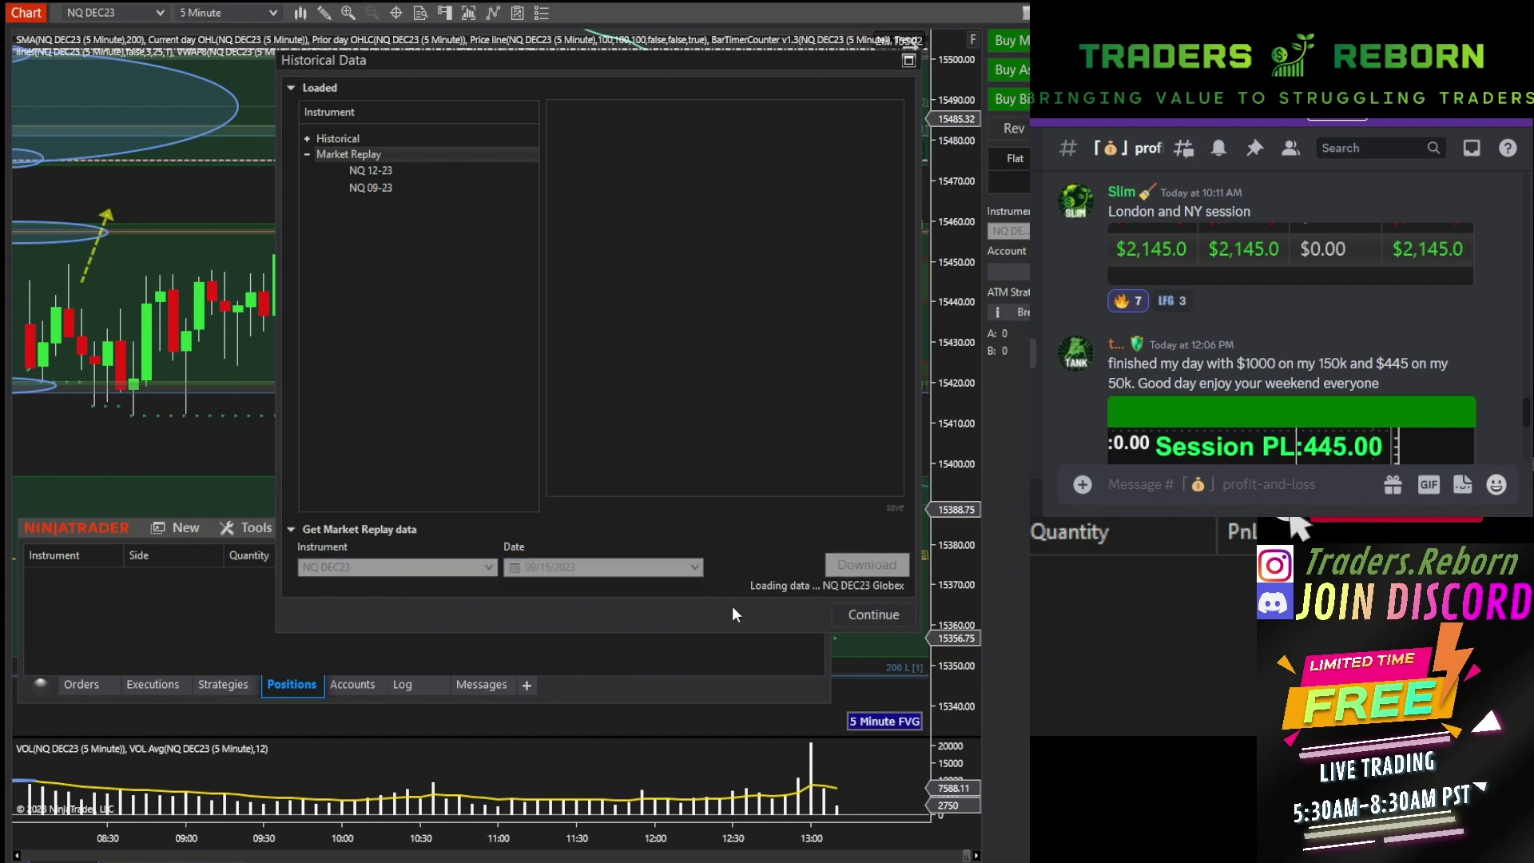
{"action": "left_click", "coordinate": [872, 620]}
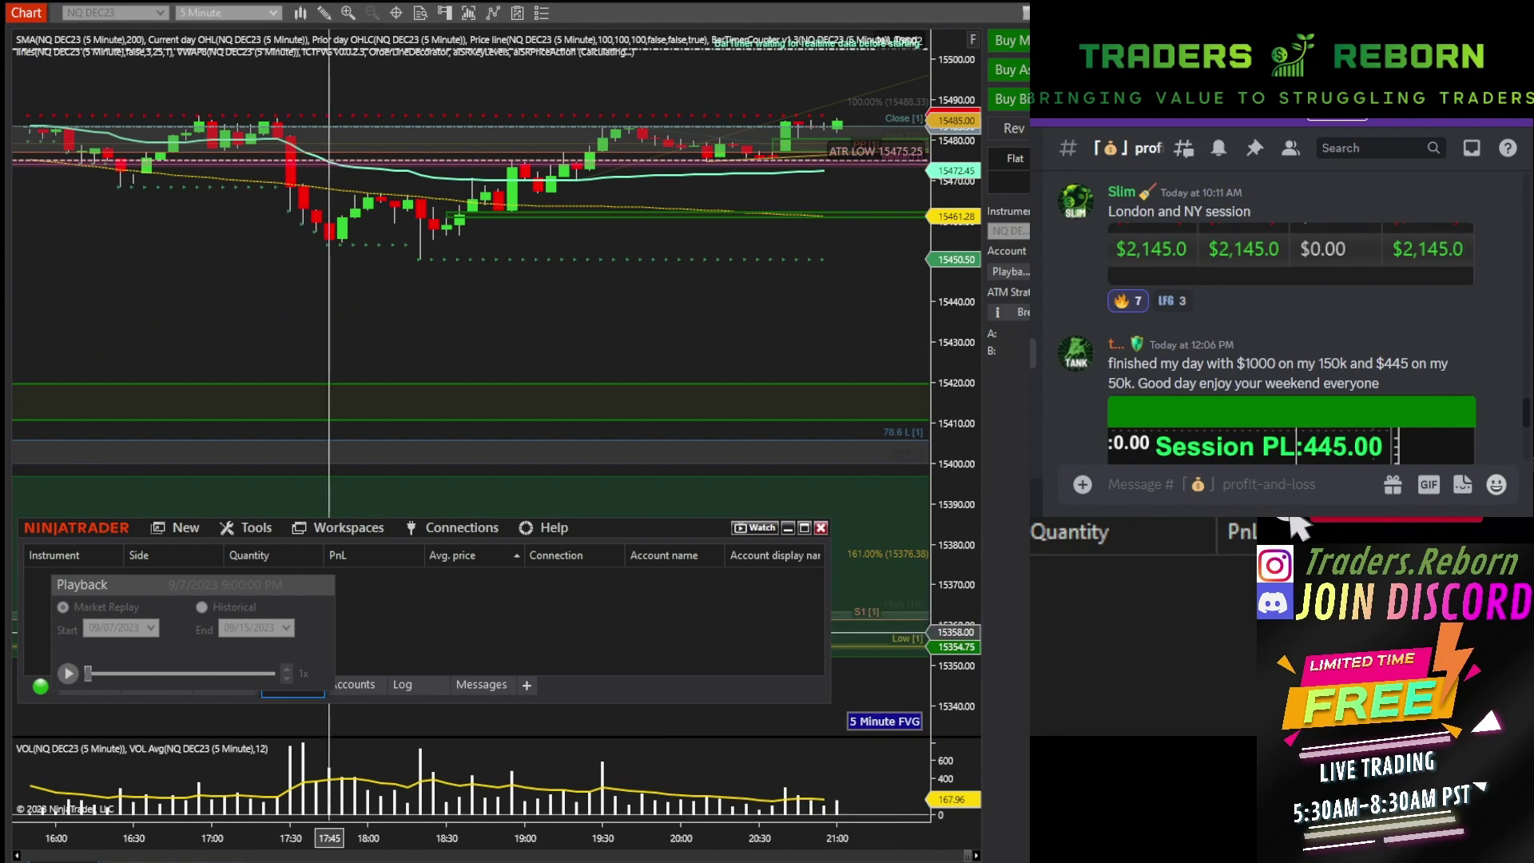
Move the main window off the chart and advance the replay position to about 5:40 AM on 9/15/2023.
{"action": "left_click_drag", "start_coordinate": [613, 527], "coordinate": [1446, 671]}
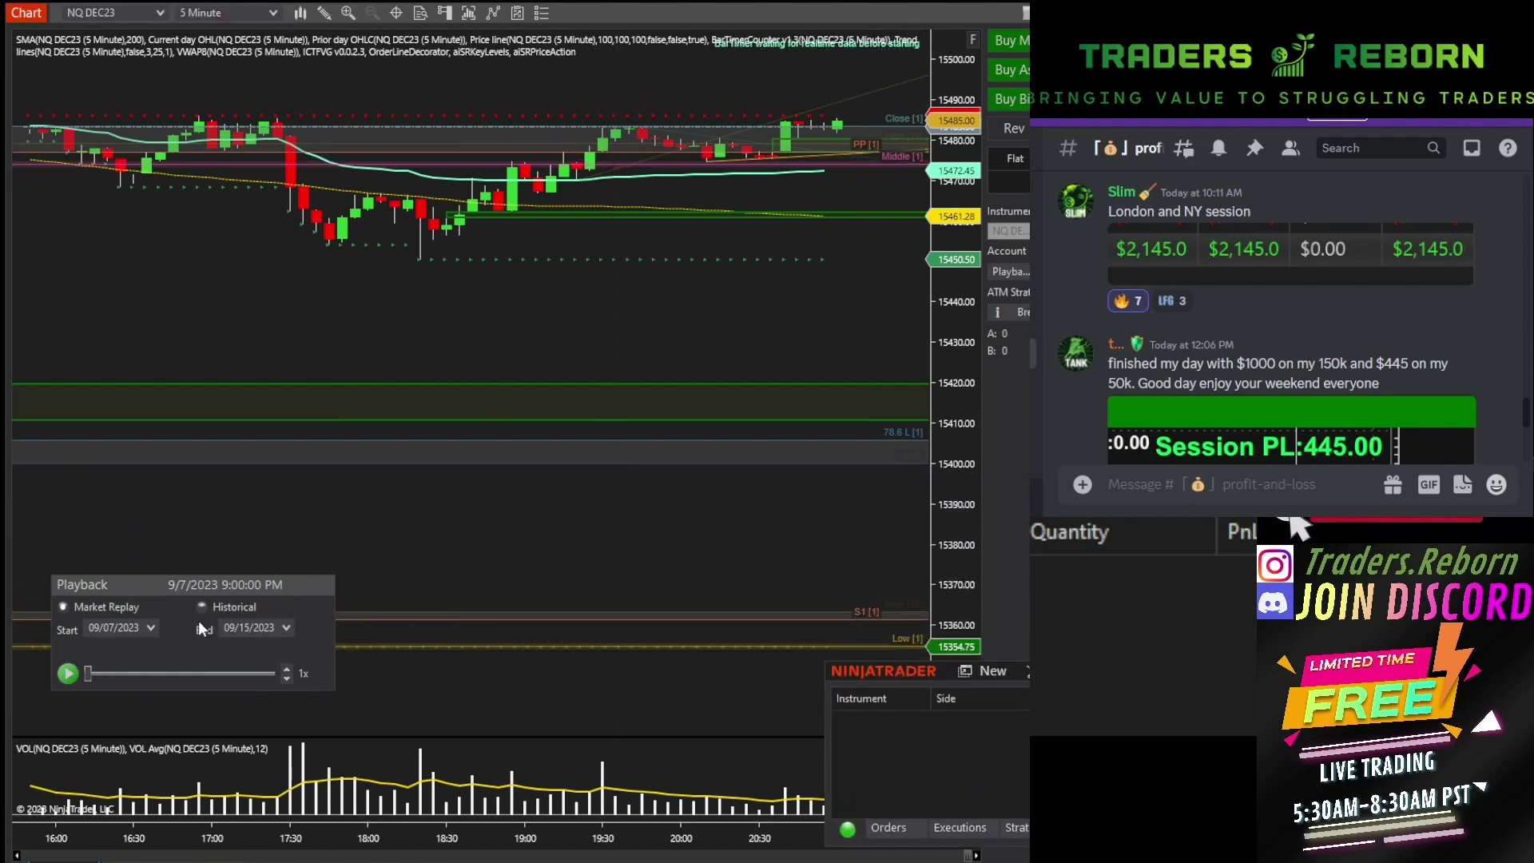
{"action": "left_click", "coordinate": [125, 624]}
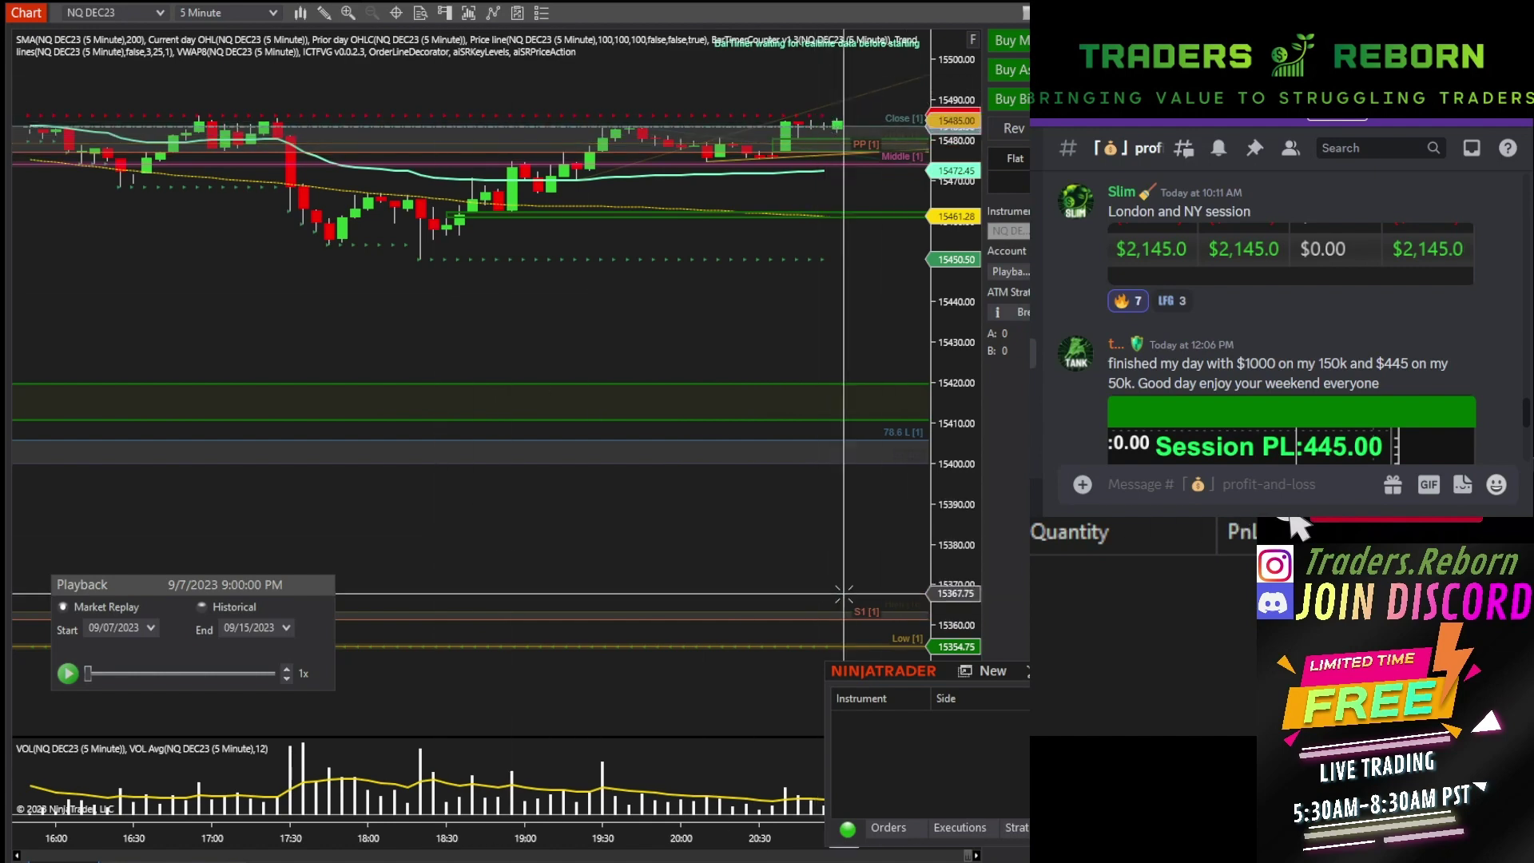
{"action": "left_click_drag", "start_coordinate": [720, 535], "coordinate": [631, 476]}
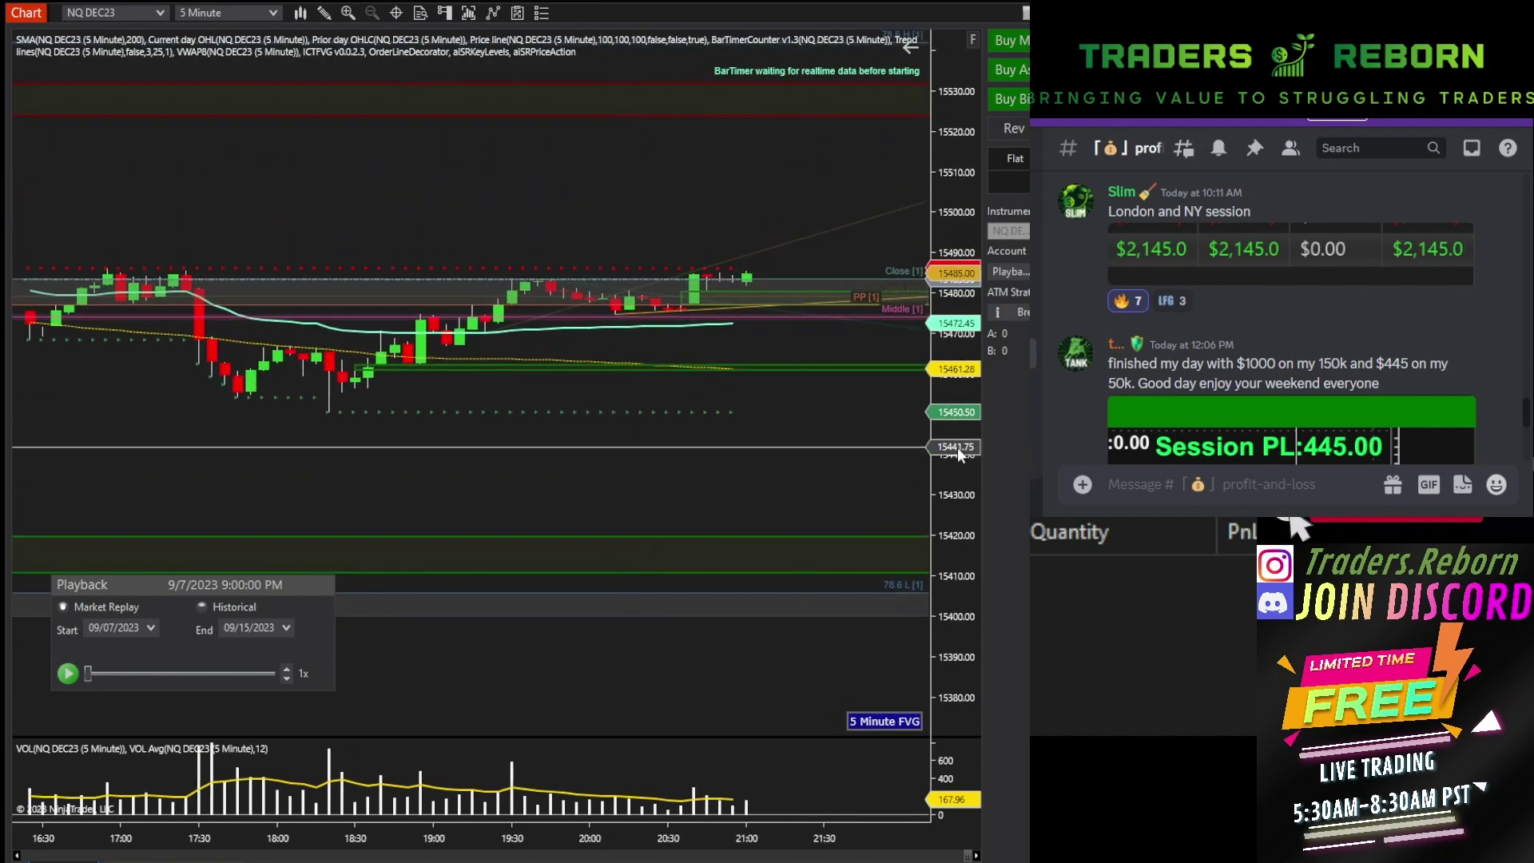
{"action": "left_click_drag", "start_coordinate": [962, 453], "coordinate": [972, 297]}
{"action": "left_click_drag", "start_coordinate": [787, 487], "coordinate": [791, 584]}
{"action": "left_click", "coordinate": [972, 39]}
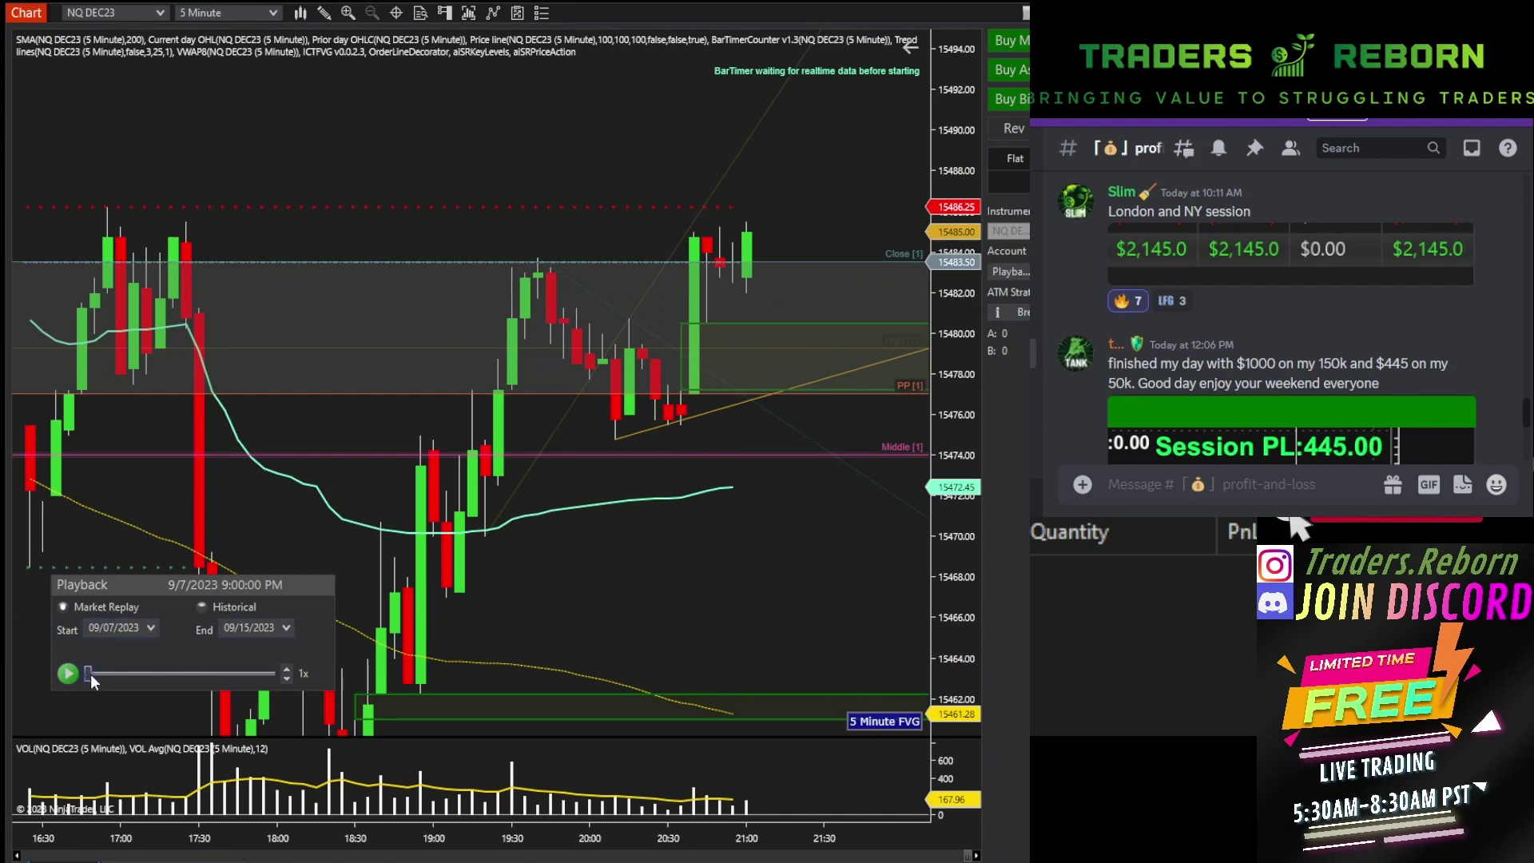
{"action": "left_click_drag", "start_coordinate": [90, 674], "coordinate": [240, 669]}
{"action": "left_click_drag", "start_coordinate": [243, 604], "coordinate": [262, 668]}
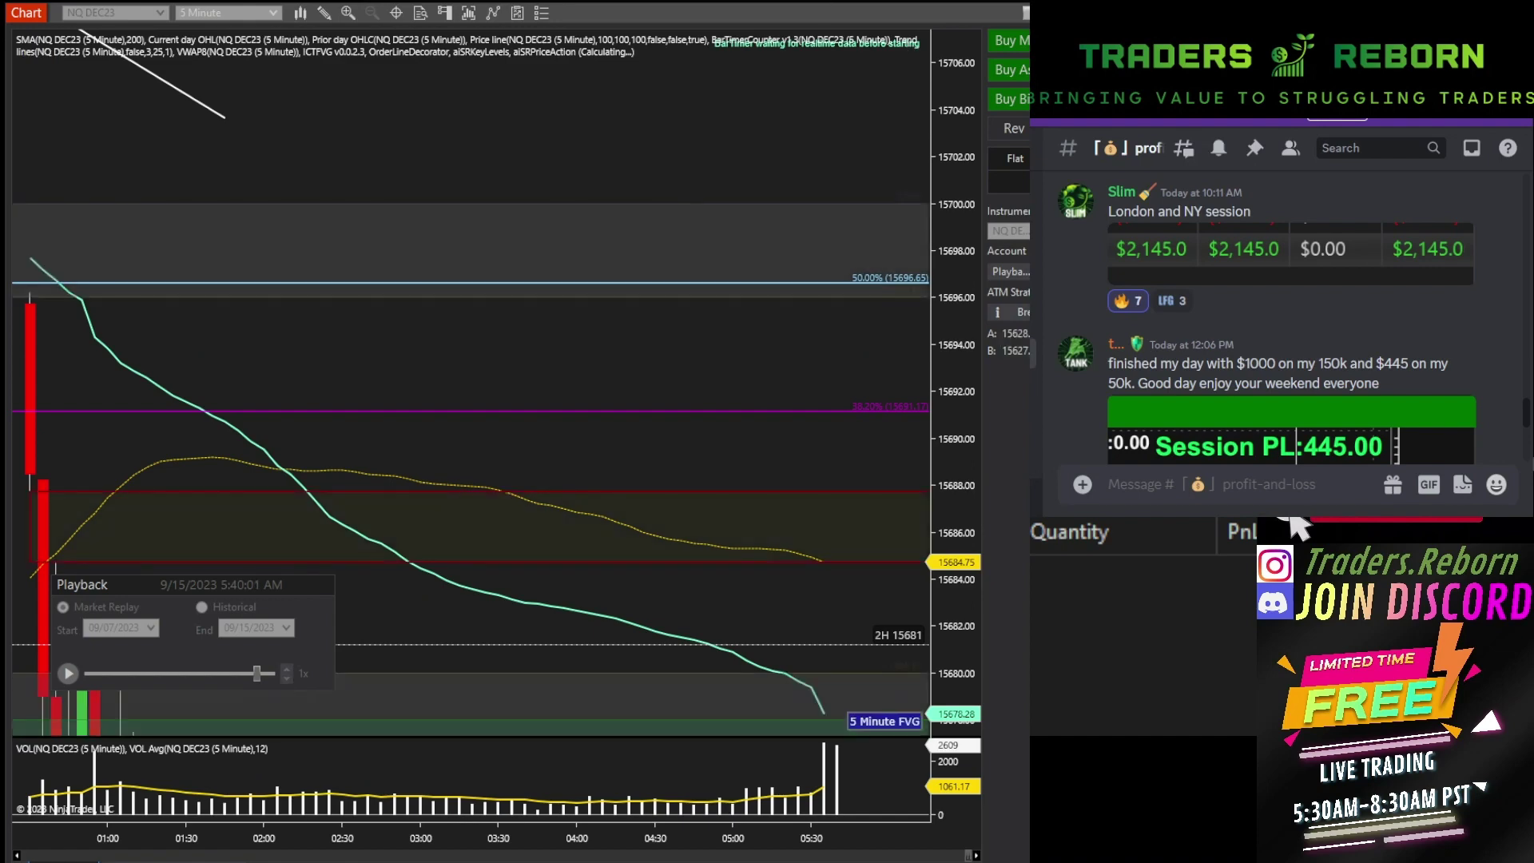
Select the playback account and the ATM strategy whose name starts with 80 for order entry.
{"action": "left_click_drag", "start_coordinate": [662, 417], "coordinate": [571, 201]}
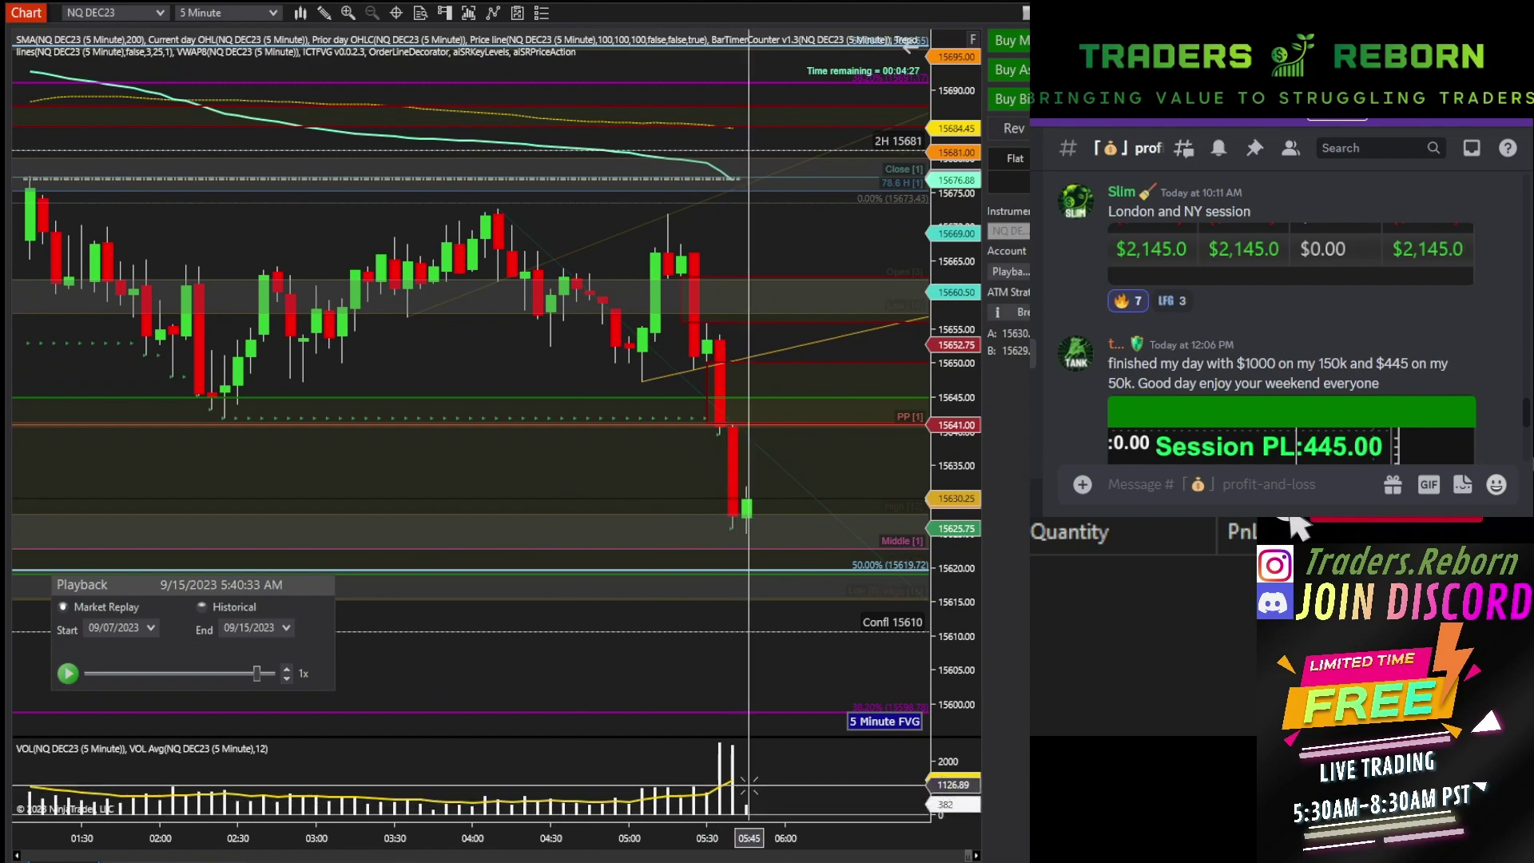
{"action": "left_click_drag", "start_coordinate": [803, 316], "coordinate": [777, 331]}
{"action": "left_click_drag", "start_coordinate": [933, 347], "coordinate": [935, 209]}
{"action": "mouse_move", "coordinate": [808, 206]}
{"action": "left_mouse_down"}
{"action": "mouse_move", "coordinate": [807, 274]}
{"action": "mouse_move", "coordinate": [795, 216]}
{"action": "left_mouse_up"}
{"action": "left_click_drag", "start_coordinate": [934, 199], "coordinate": [941, 319]}
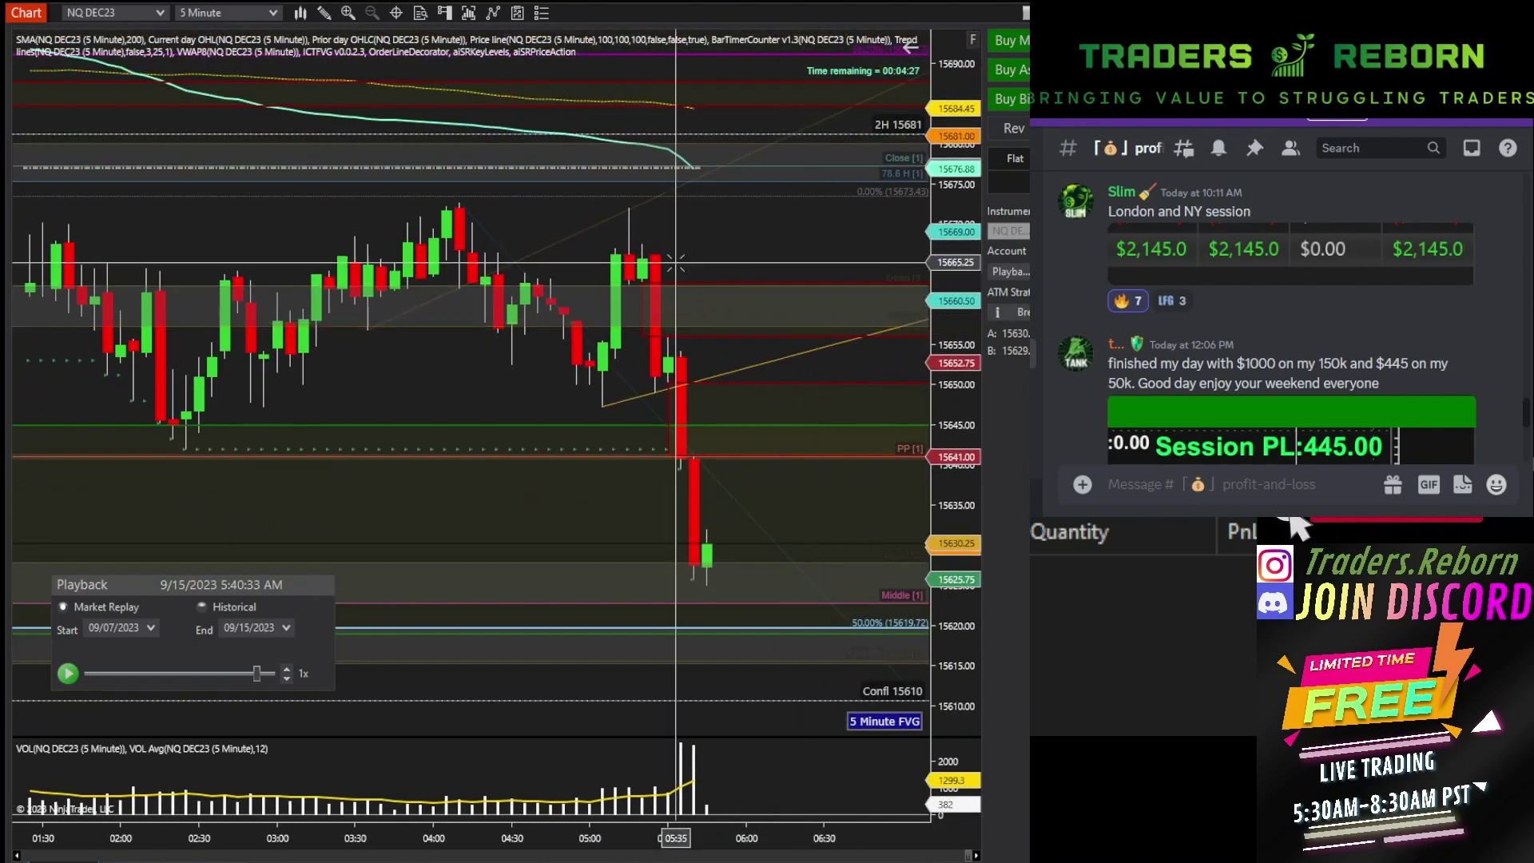
{"action": "left_click_drag", "start_coordinate": [589, 384], "coordinate": [549, 384]}
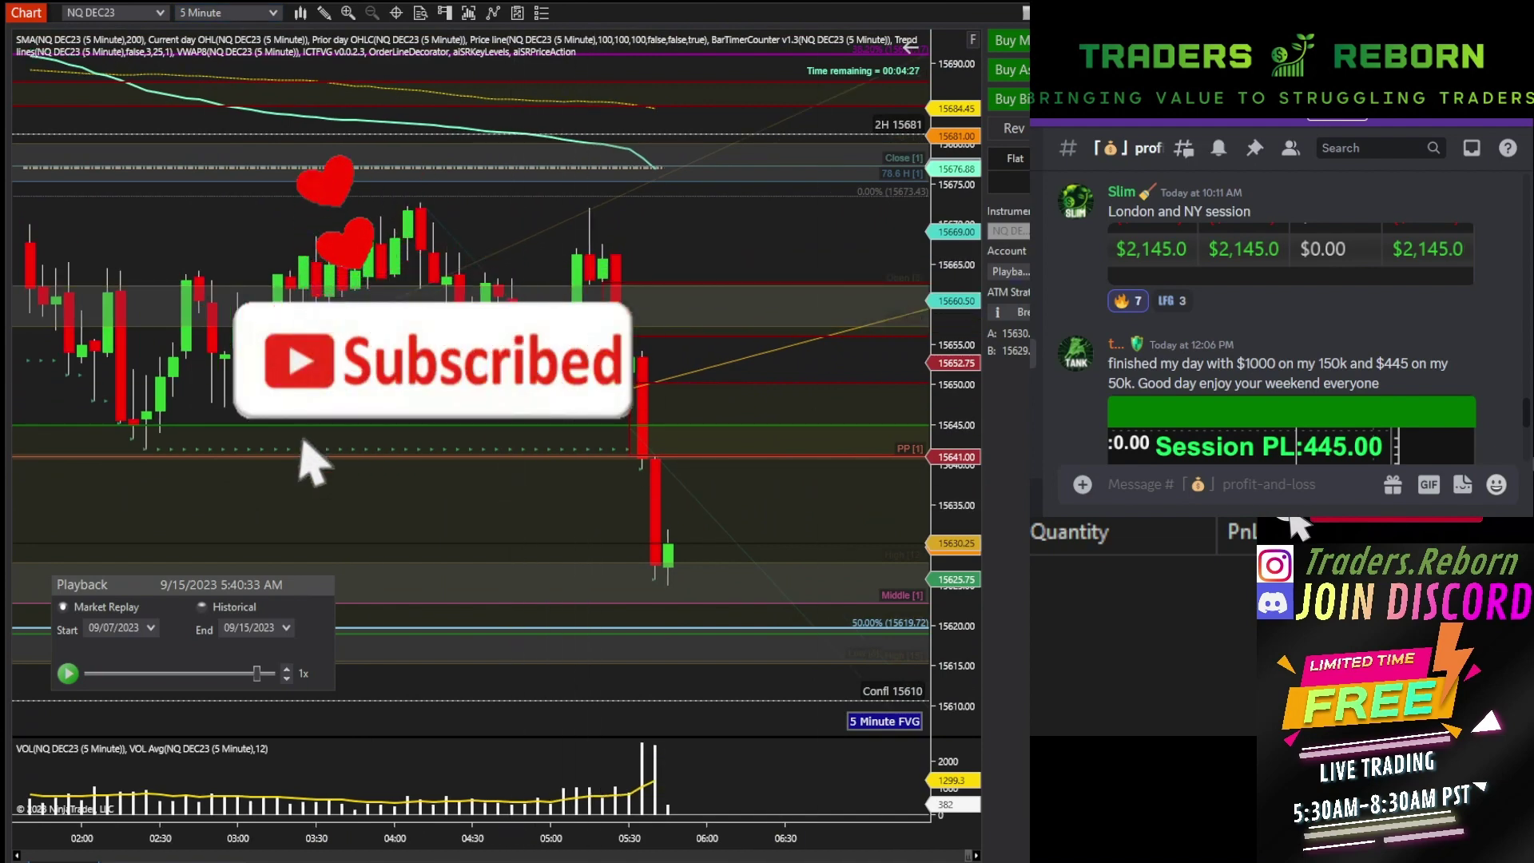
{"action": "left_click", "coordinate": [1020, 272]}
{"action": "left_click", "coordinate": [1012, 290]}
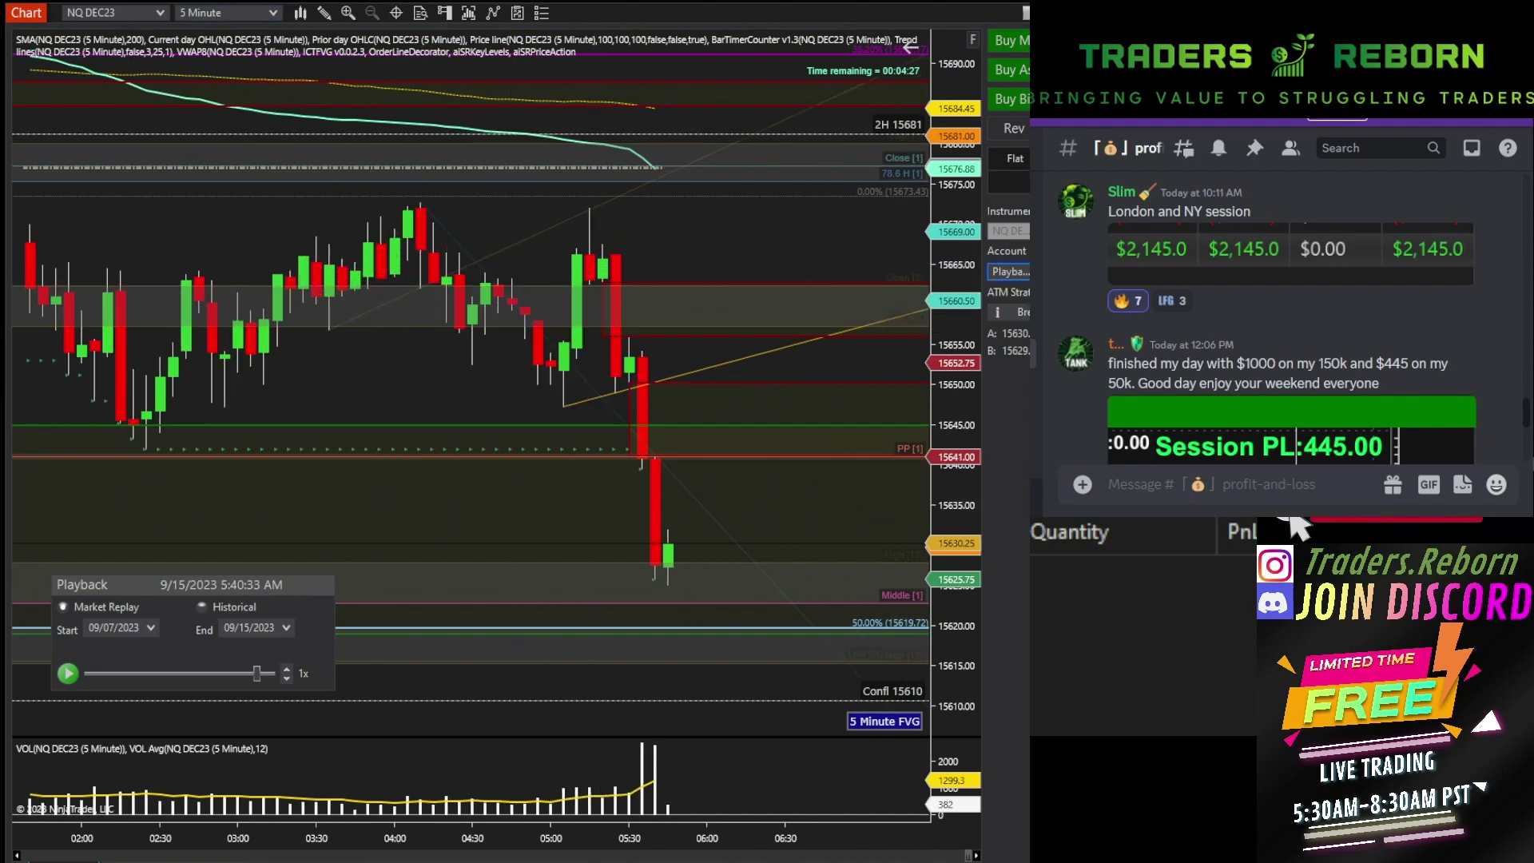
{"action": "left_click", "coordinate": [1017, 312]}
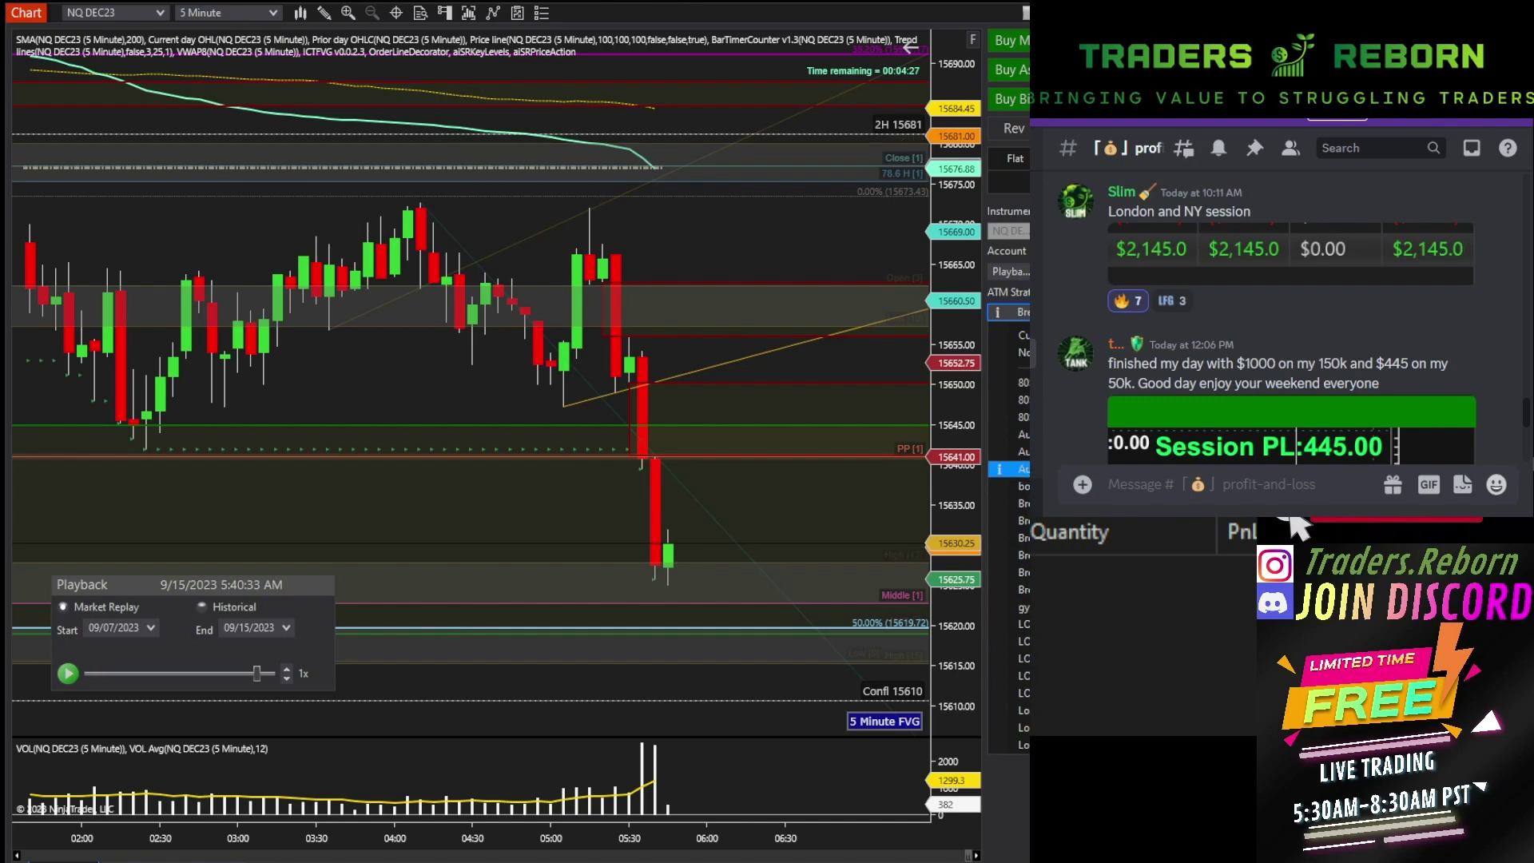
{"action": "left_click", "coordinate": [1008, 417]}
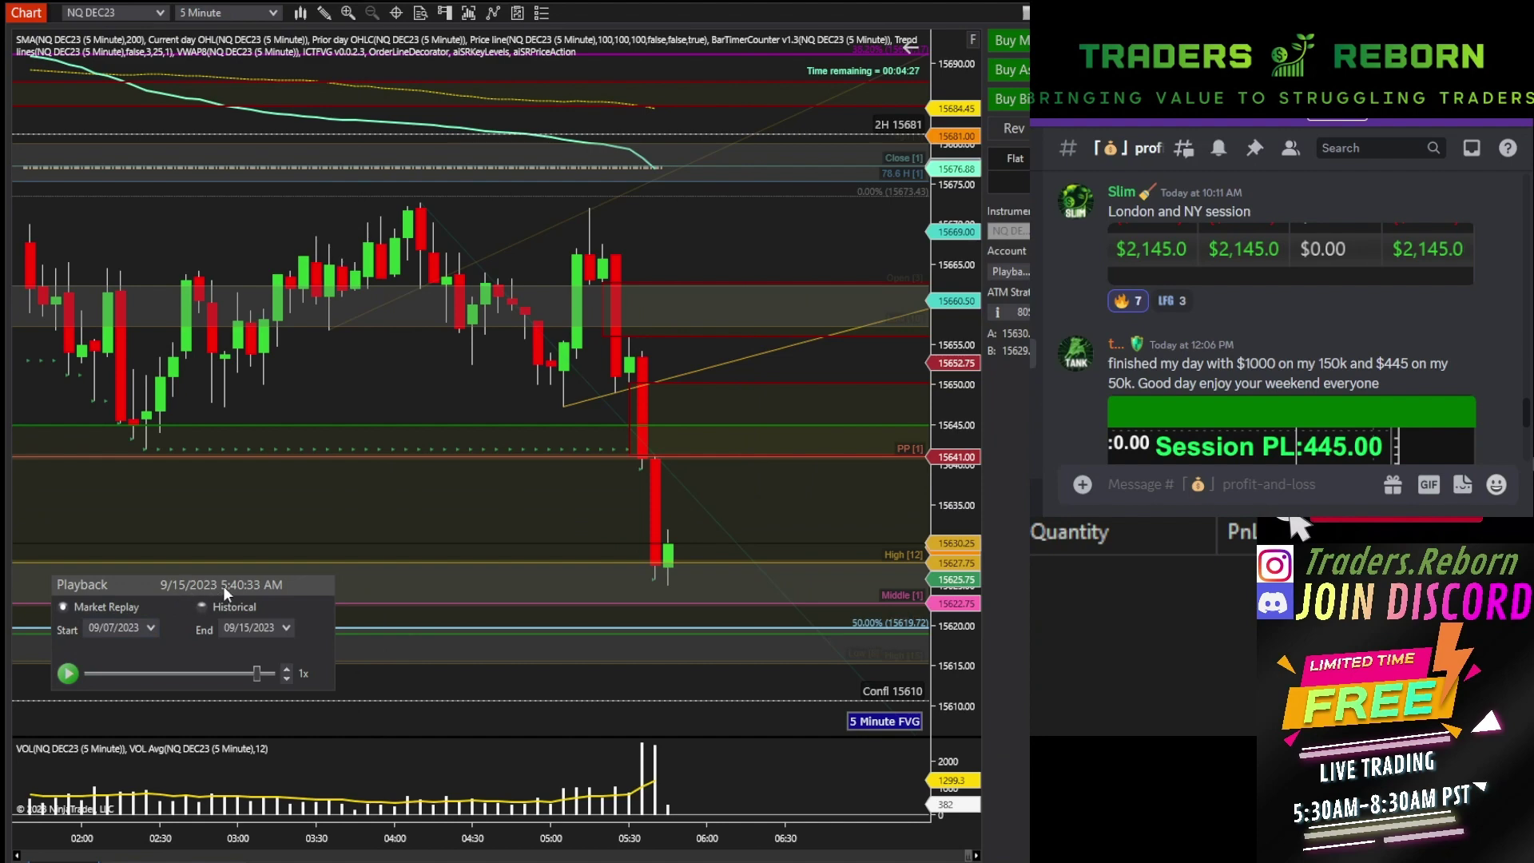
Start the NQ DEC23 market replay and compress the time axis to fit more 5-minute candles on the chart.
{"action": "left_click", "coordinate": [78, 673]}
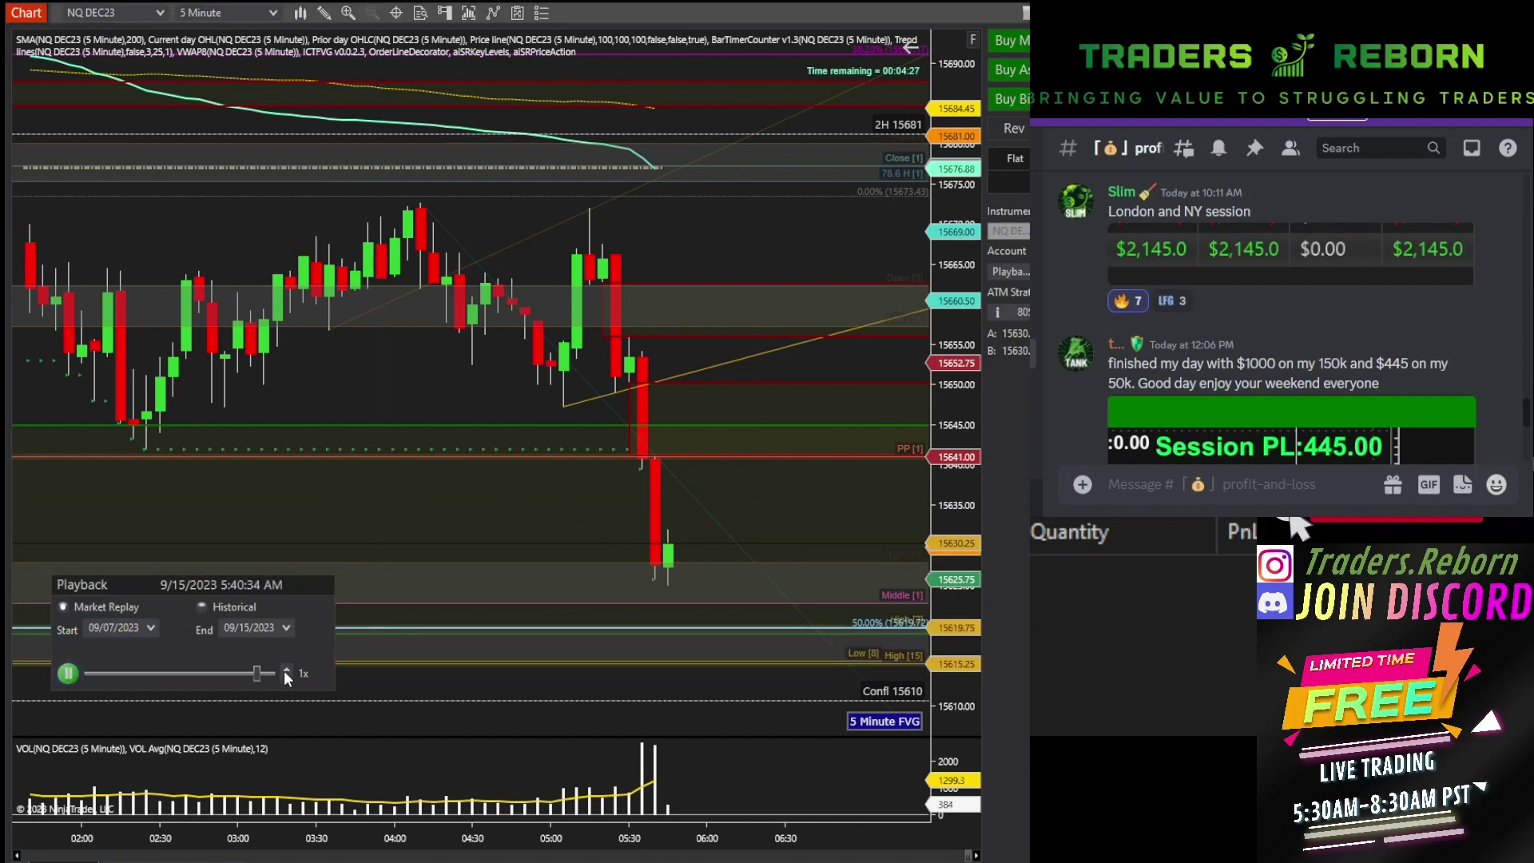
{"action": "left_click", "coordinate": [755, 497]}
{"action": "scroll", "coordinate": [777, 476], "scroll_direction": "up", "scroll_amount": 1}
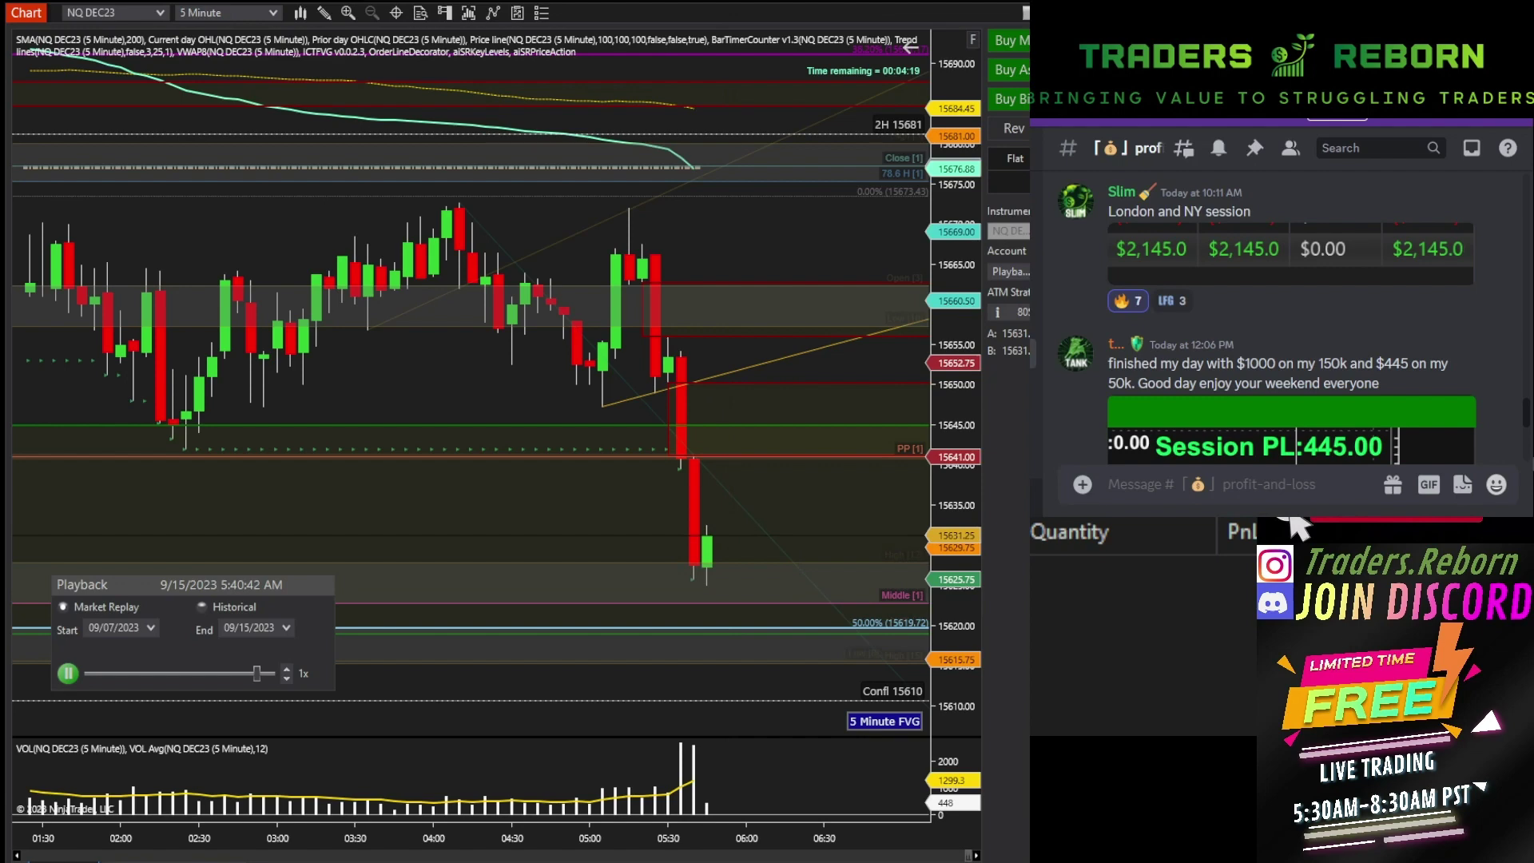
{"action": "left_click_drag", "start_coordinate": [787, 520], "coordinate": [759, 453]}
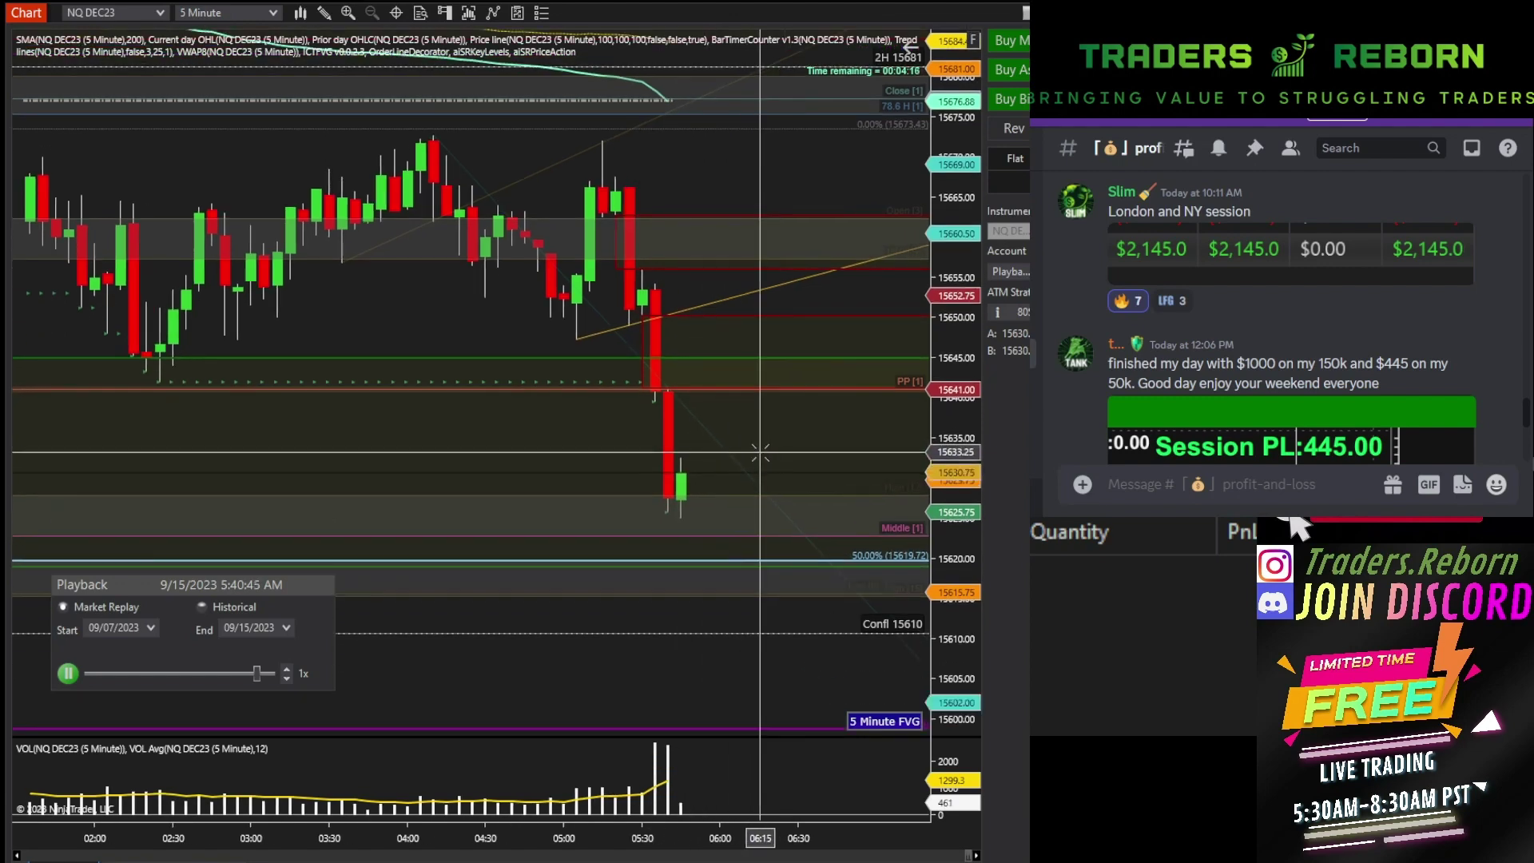
{"action": "left_click_drag", "start_coordinate": [747, 841], "coordinate": [803, 837]}
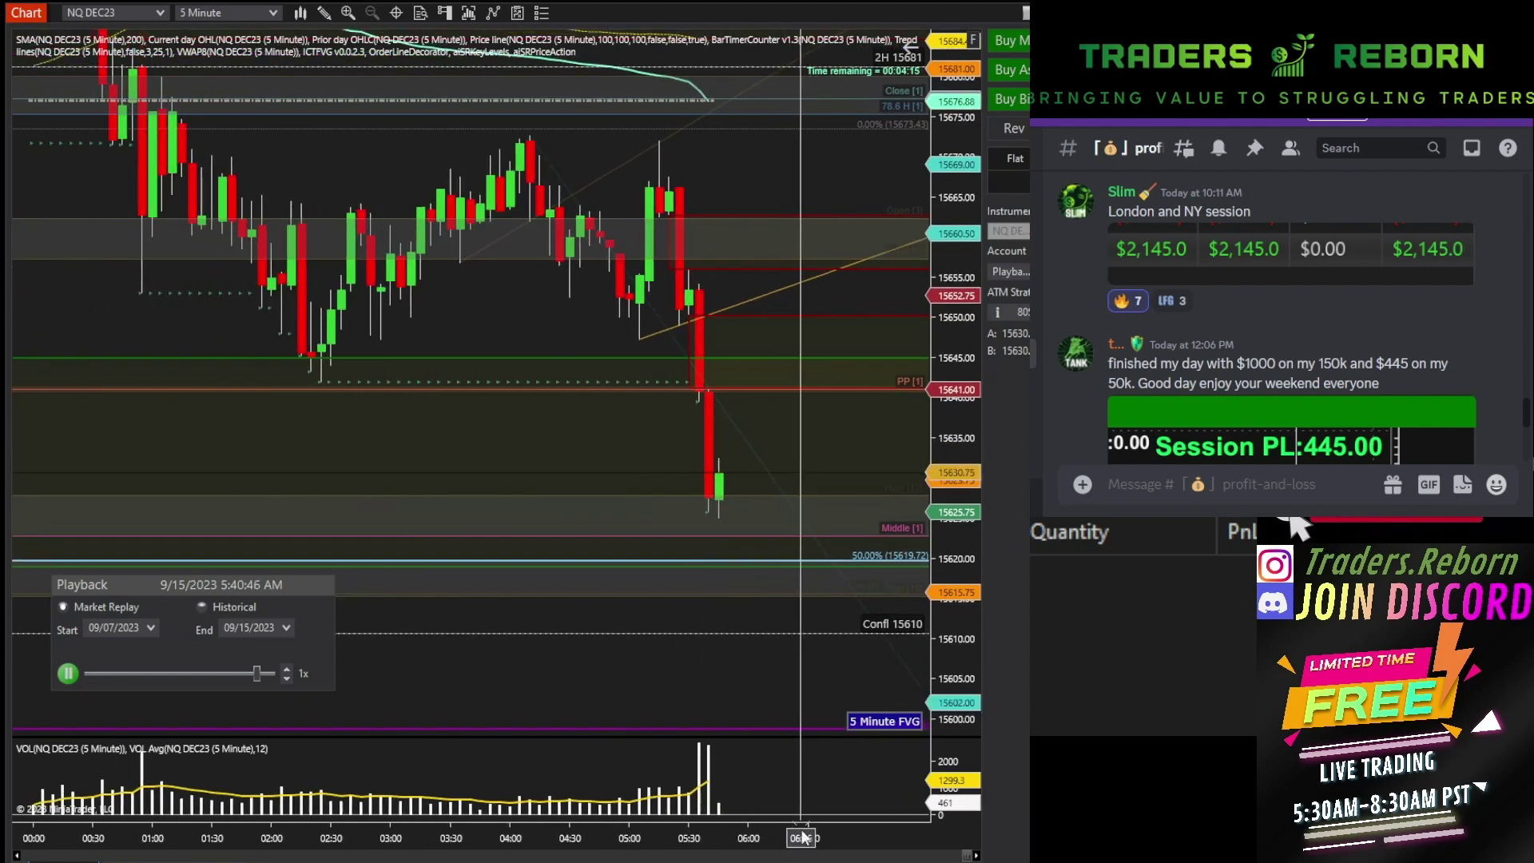
Raise the replay speed in stages up to 1000x.
{"action": "left_click", "coordinate": [287, 668]}
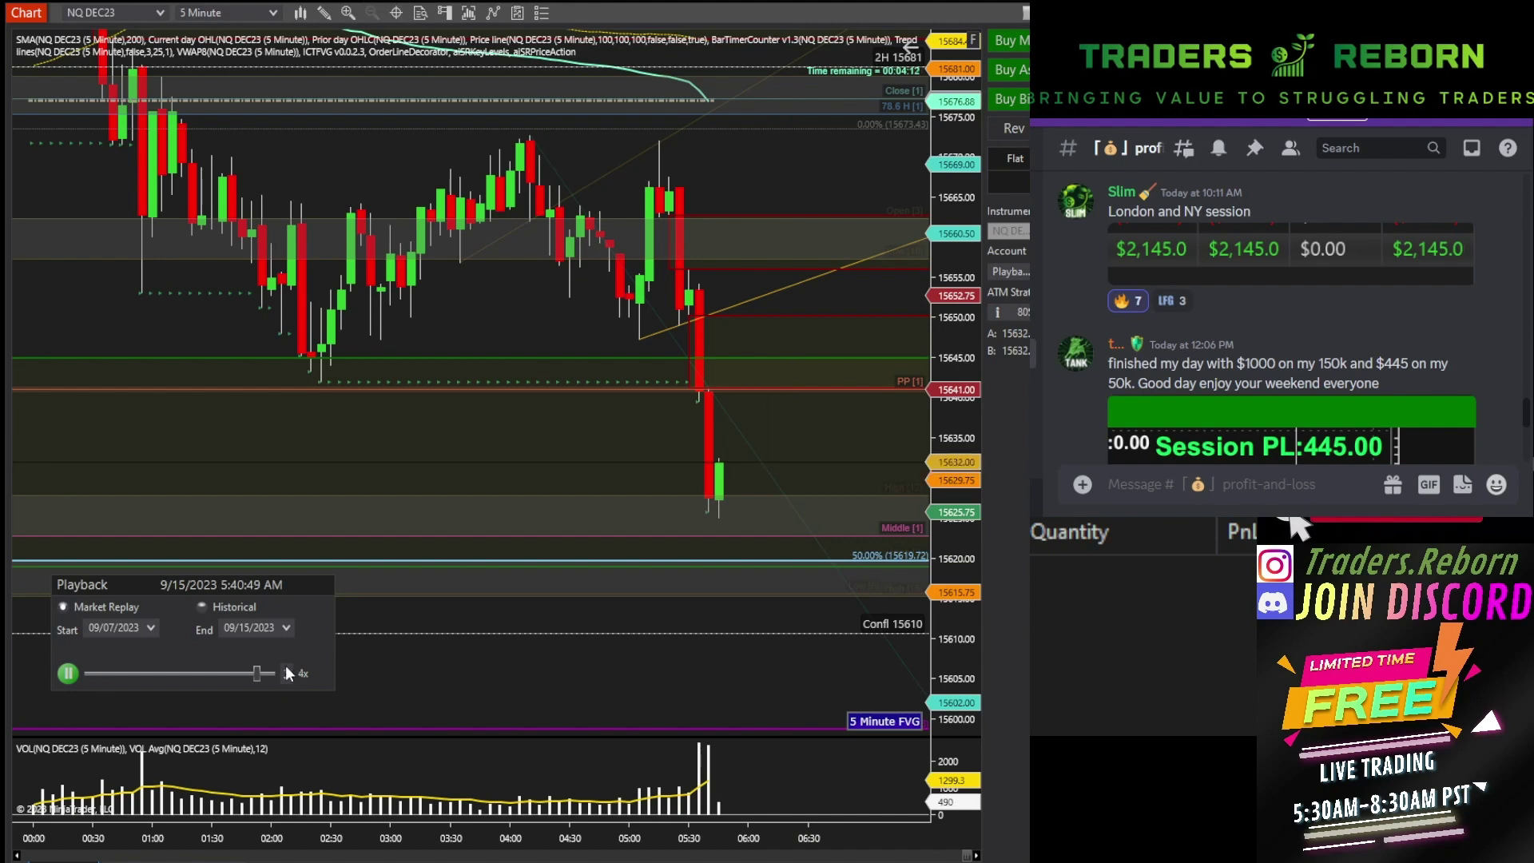
{"action": "left_click", "coordinate": [283, 671]}
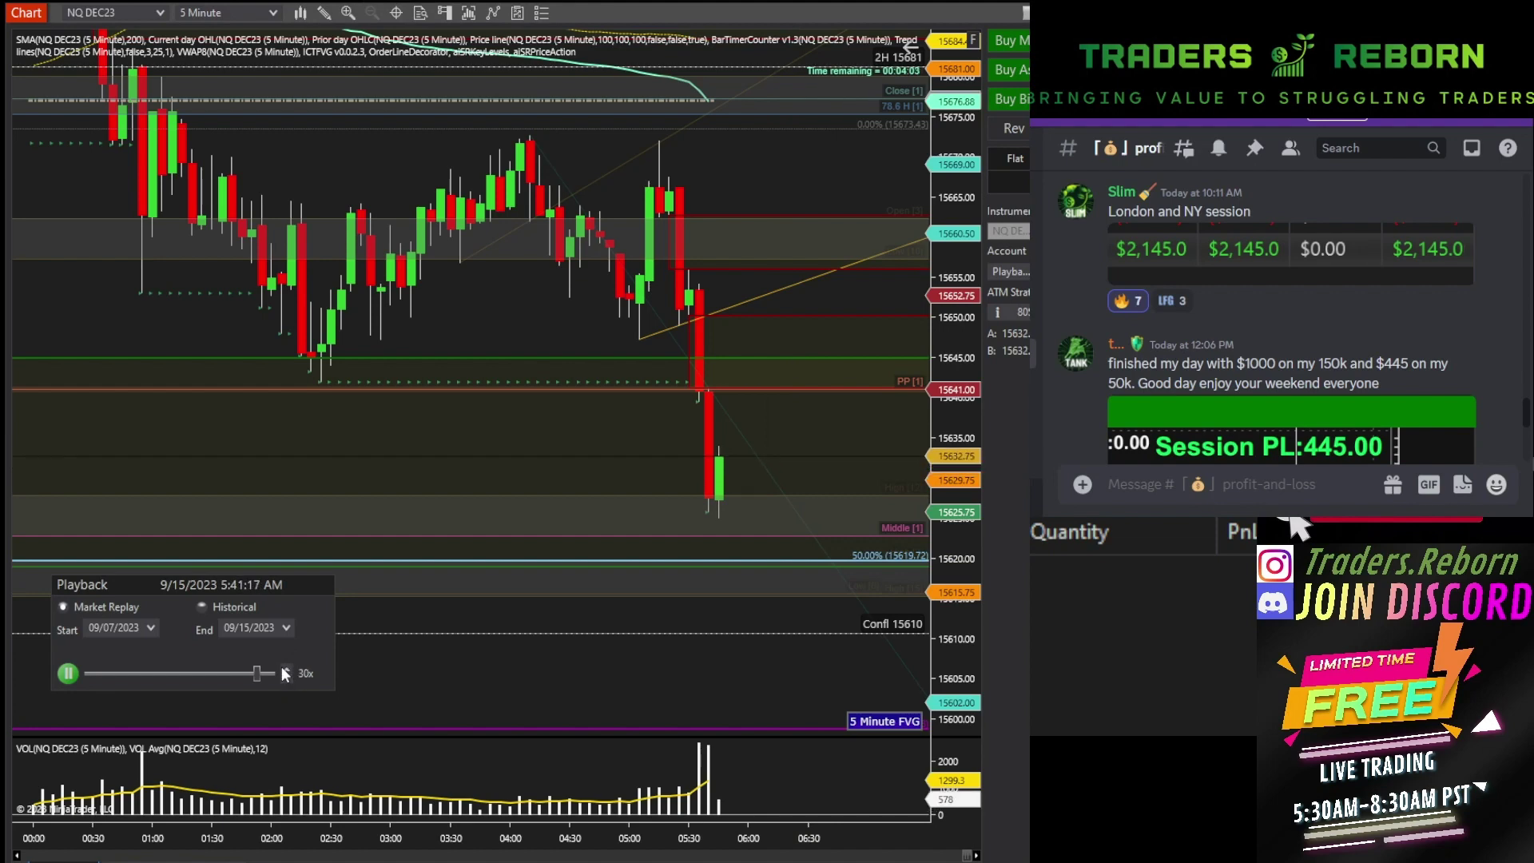
{"action": "left_click", "coordinate": [283, 671]}
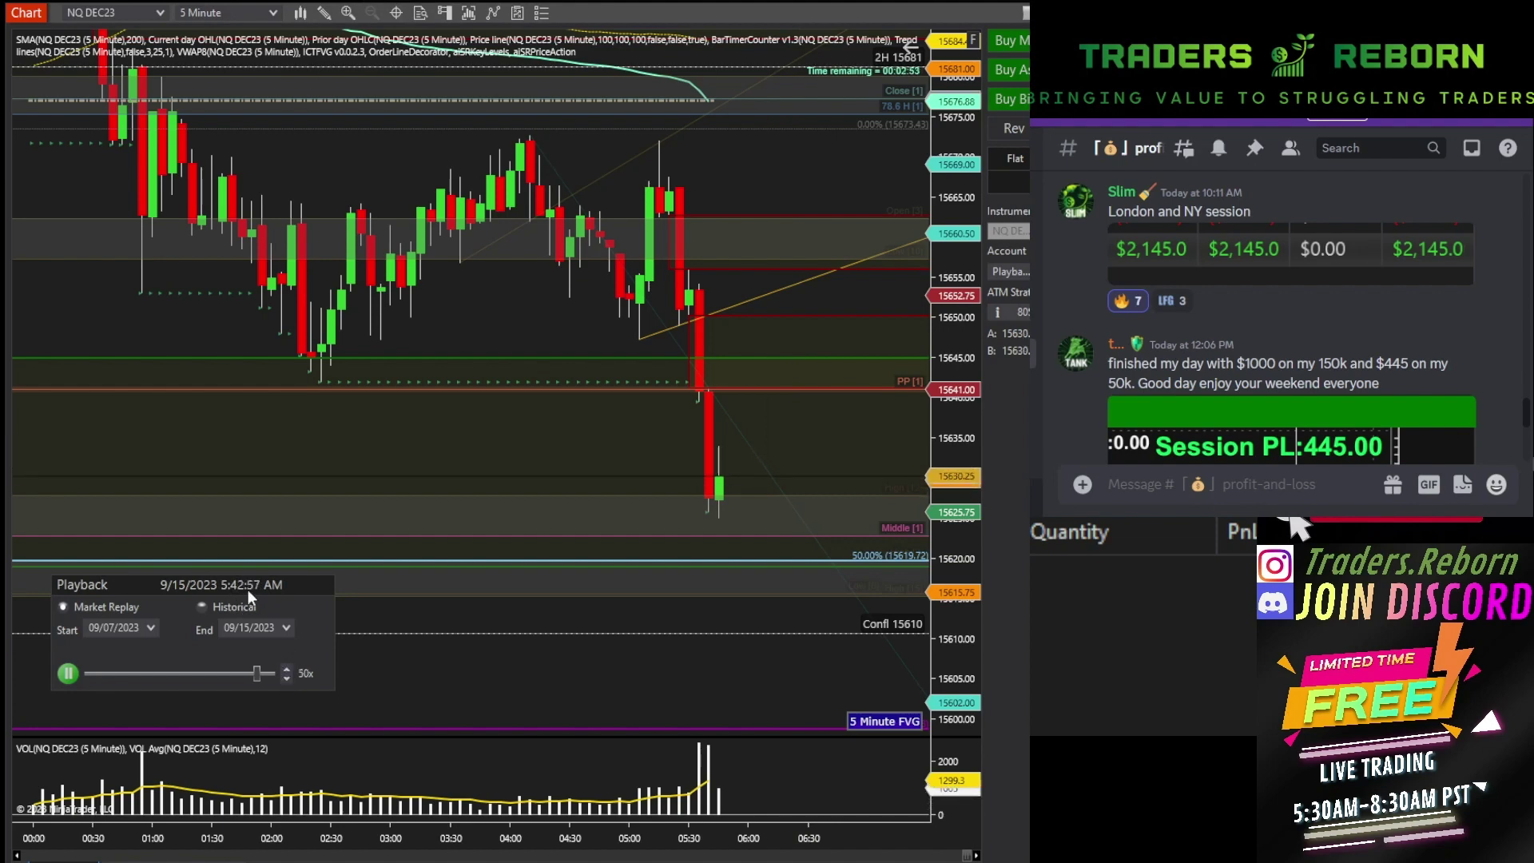
{"action": "left_click", "coordinate": [288, 669]}
{"action": "left_click", "coordinate": [288, 668]}
{"action": "left_click", "coordinate": [288, 668]}
{"action": "left_click", "coordinate": [289, 669]}
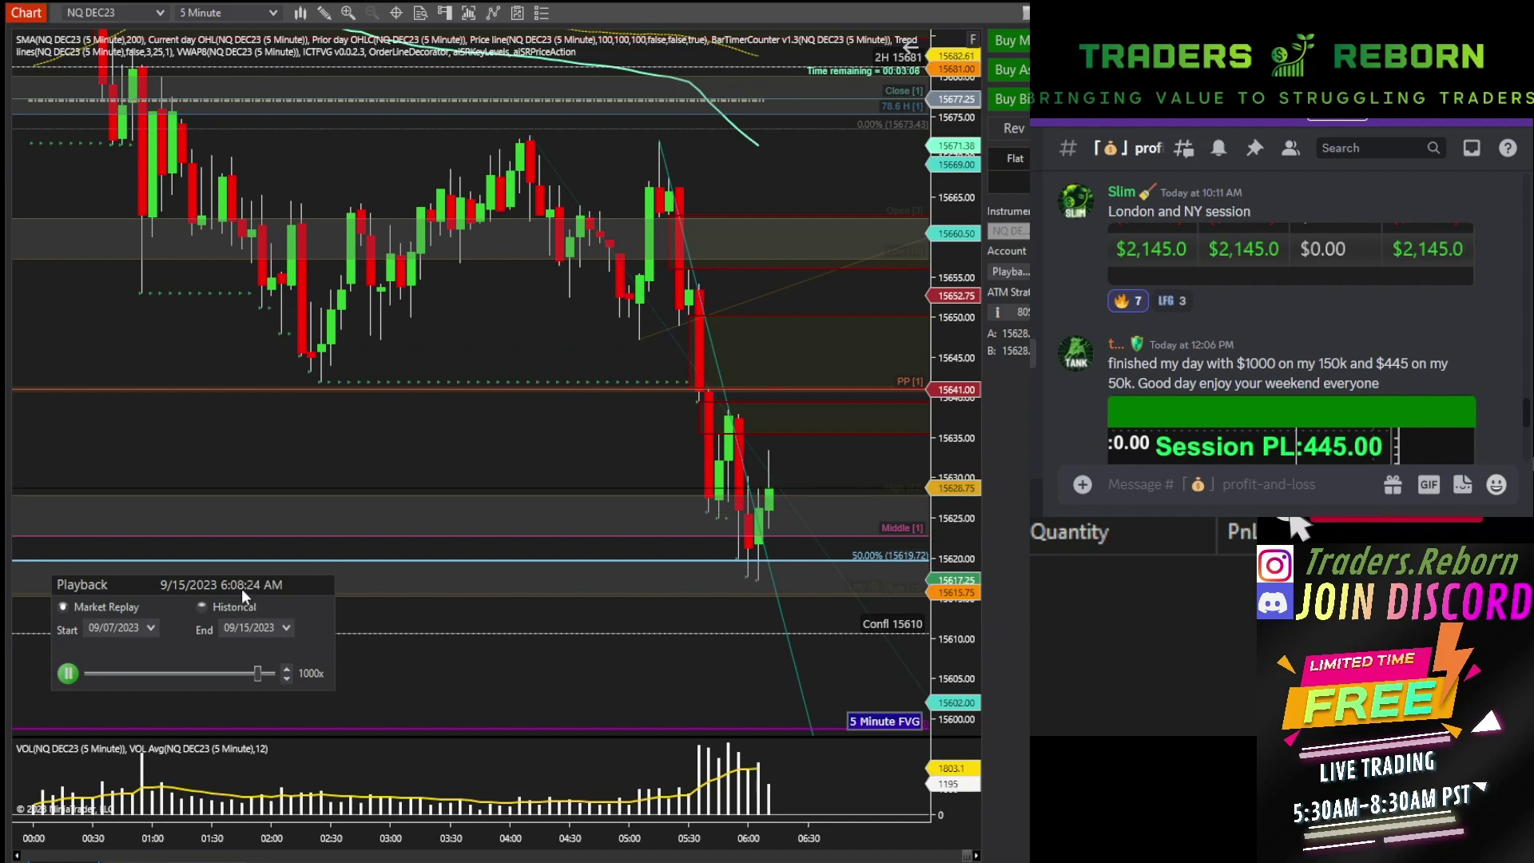
Slow the market replay to 3x around the 6:30 AM candle.
{"action": "left_click", "coordinate": [287, 679]}
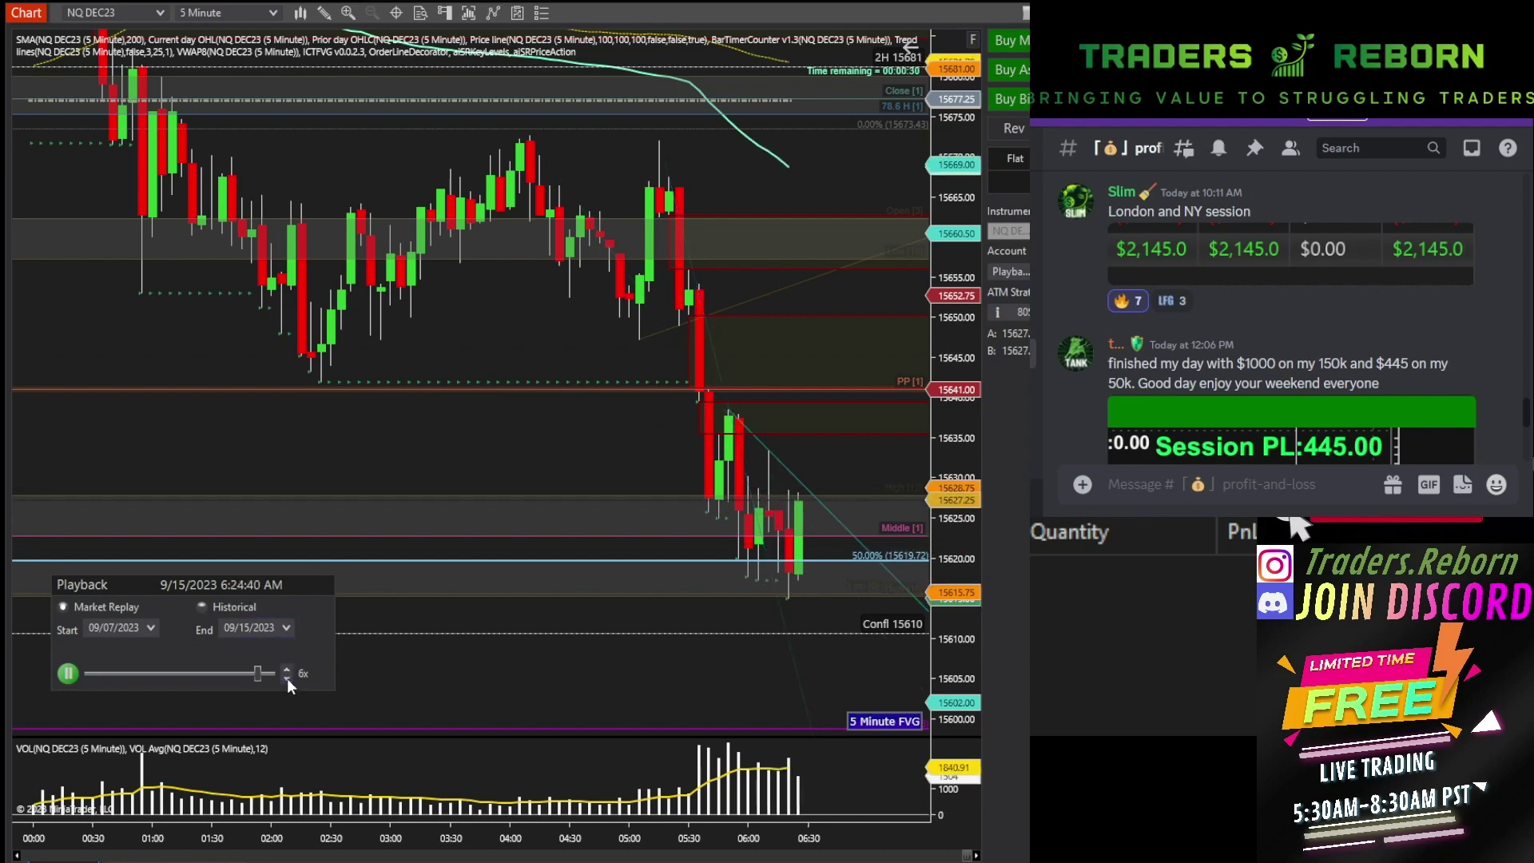
{"action": "left_click", "coordinate": [286, 668]}
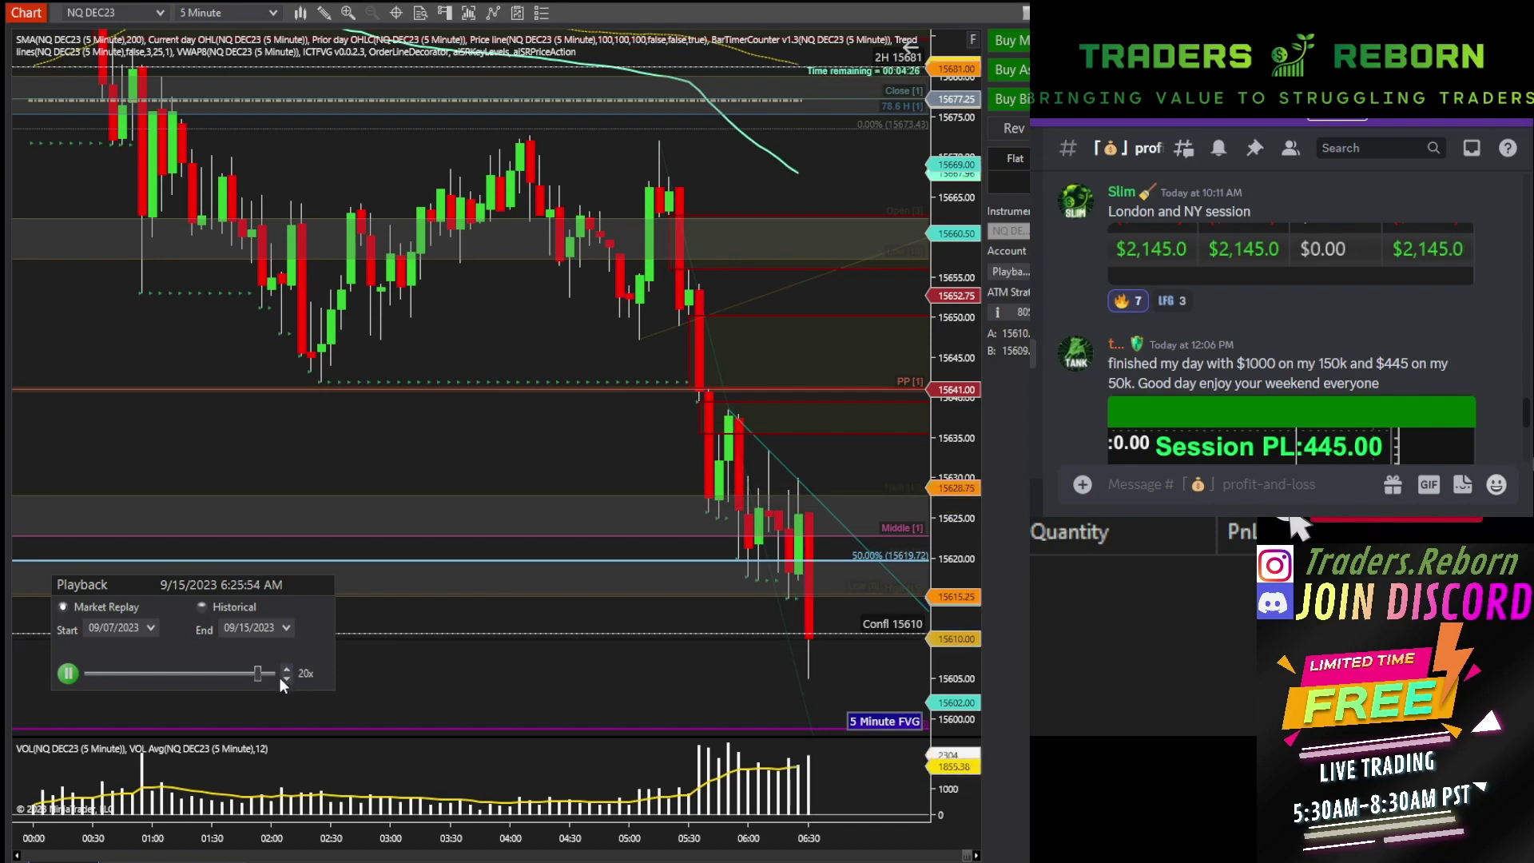
{"action": "left_click", "coordinate": [289, 678]}
{"action": "left_click", "coordinate": [289, 678]}
{"action": "left_click", "coordinate": [289, 678]}
{"action": "left_click", "coordinate": [289, 678]}
{"action": "left_click", "coordinate": [289, 678]}
{"action": "left_click", "coordinate": [289, 678]}
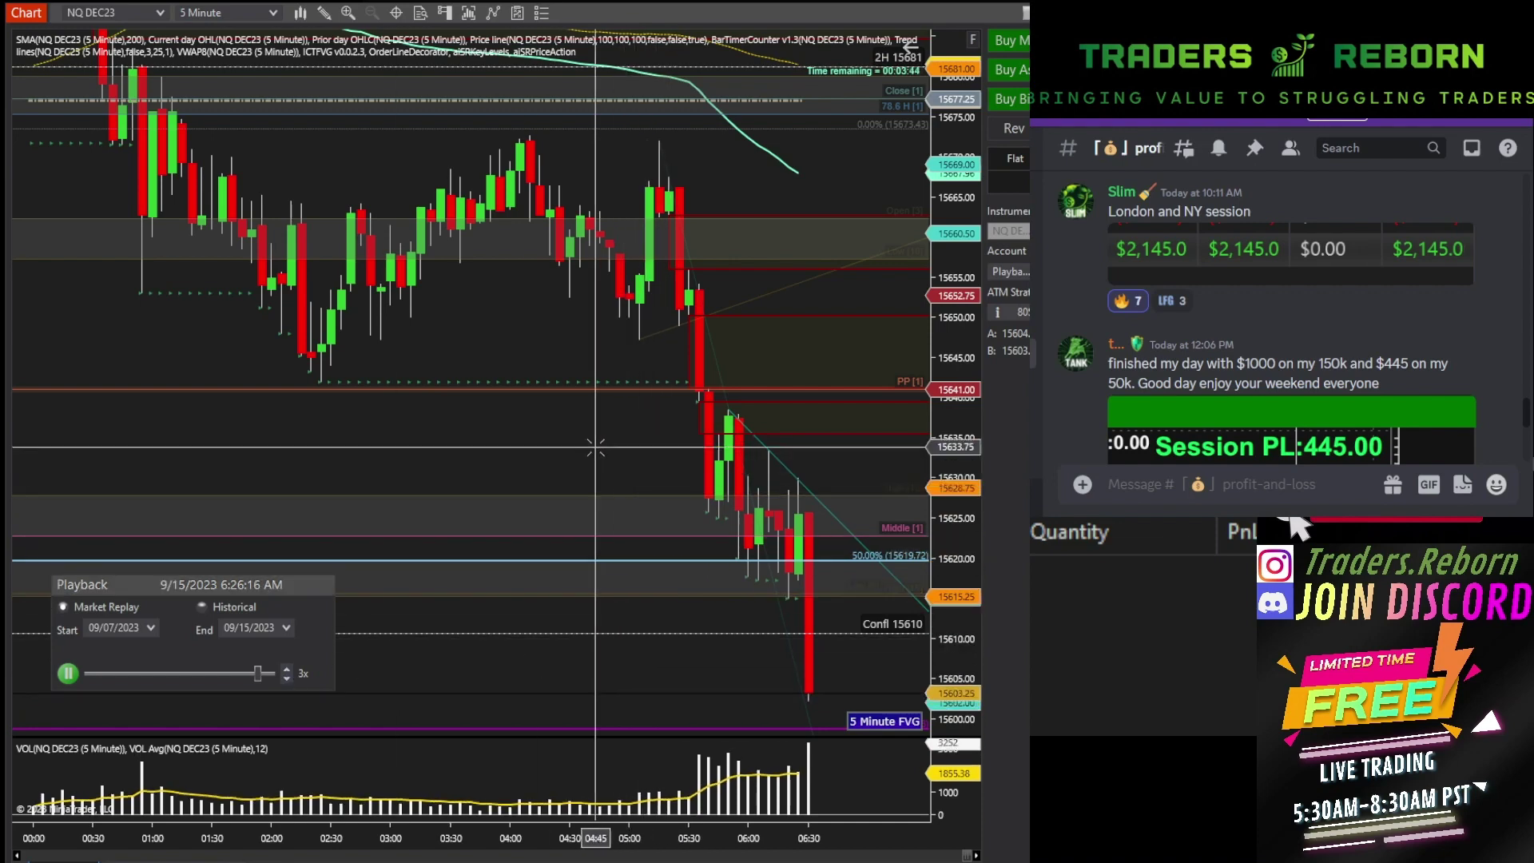
Raise the replay speed above 3x while following the developing 6:30 AM candle.
{"action": "left_click_drag", "start_coordinate": [592, 447], "coordinate": [551, 317]}
{"action": "left_click_drag", "start_coordinate": [631, 548], "coordinate": [590, 485]}
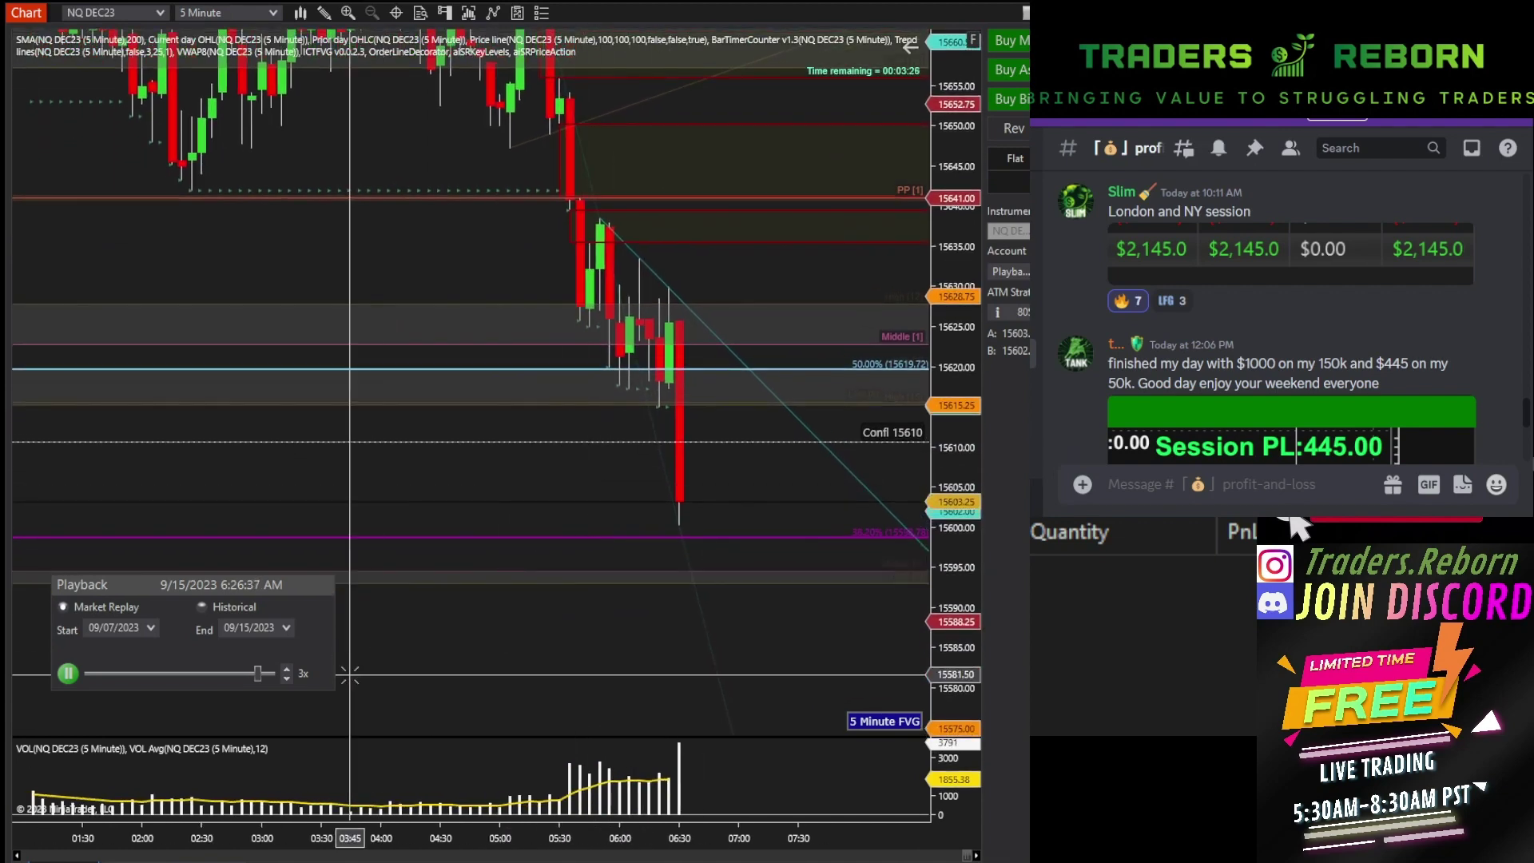
{"action": "left_click", "coordinate": [288, 668]}
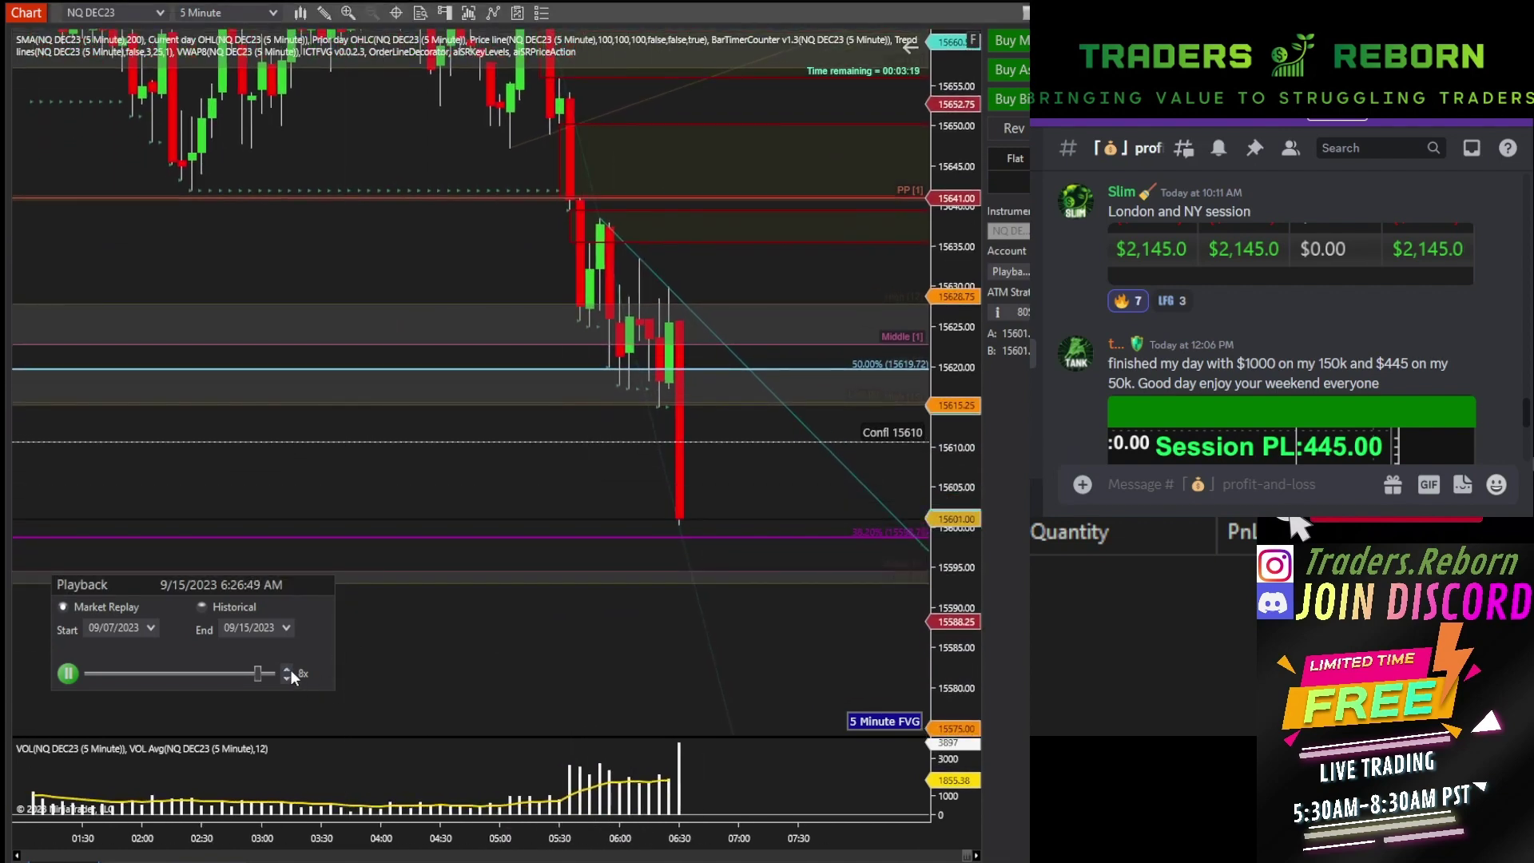
Raise the market replay speed to 15x, and bring it back down to 1x near the 6:30 AM candle's close.
{"action": "left_click", "coordinate": [286, 668]}
{"action": "left_click", "coordinate": [286, 668]}
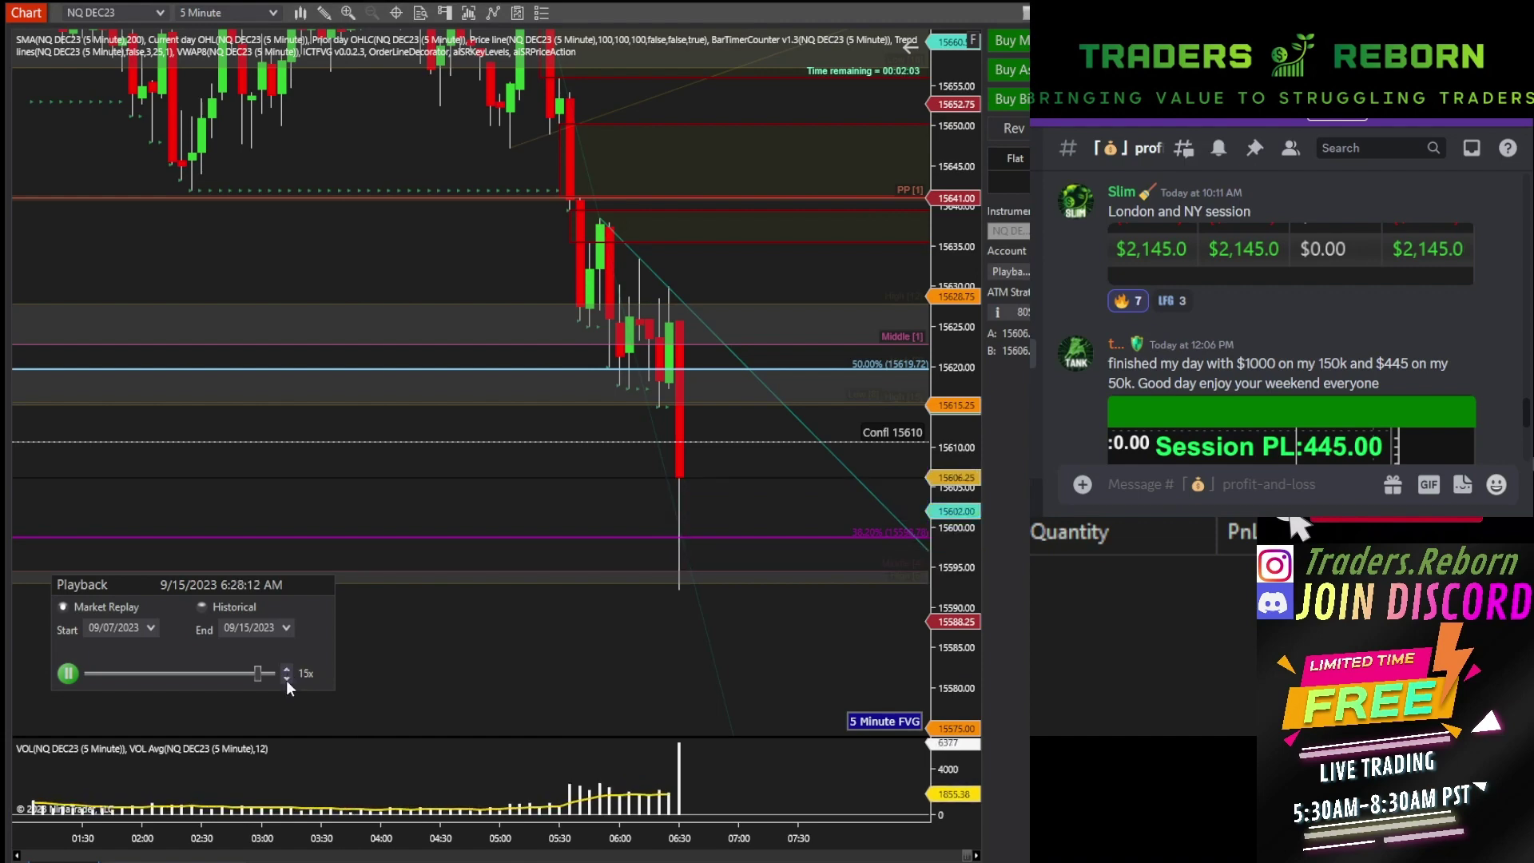
{"action": "left_click", "coordinate": [286, 679]}
{"action": "left_click", "coordinate": [286, 679]}
{"action": "left_click", "coordinate": [286, 679]}
{"action": "left_click", "coordinate": [286, 679]}
{"action": "left_click", "coordinate": [287, 679]}
{"action": "left_click", "coordinate": [286, 679]}
{"action": "left_click", "coordinate": [286, 678]}
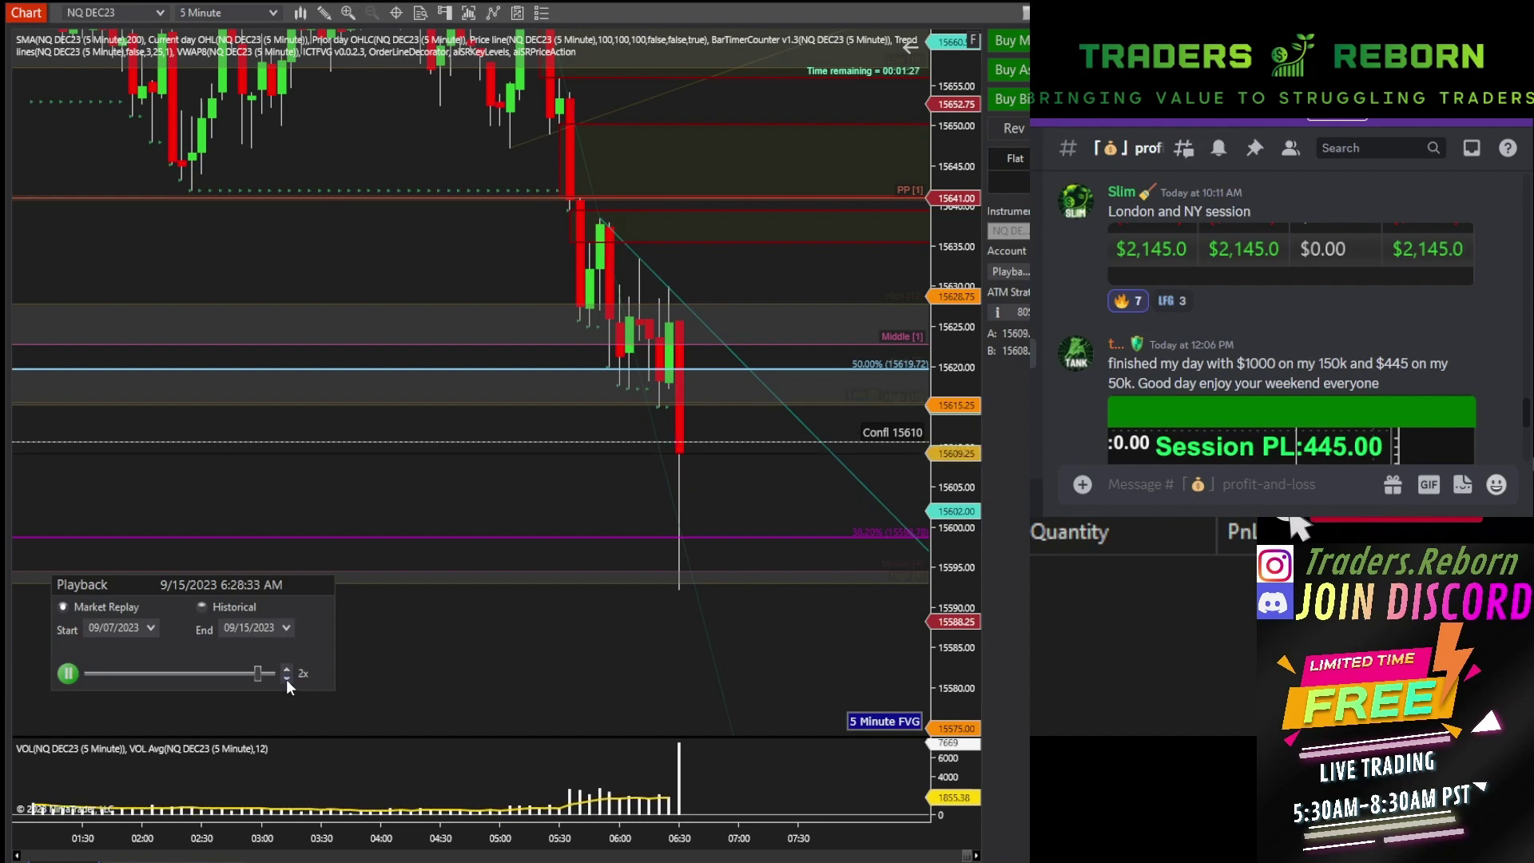
Rescale and reposition the 5-minute chart to examine the forming 6:30 AM candle against the surrounding price levels.
{"action": "left_click_drag", "start_coordinate": [660, 480], "coordinate": [627, 530]}
{"action": "left_click_drag", "start_coordinate": [720, 550], "coordinate": [762, 464]}
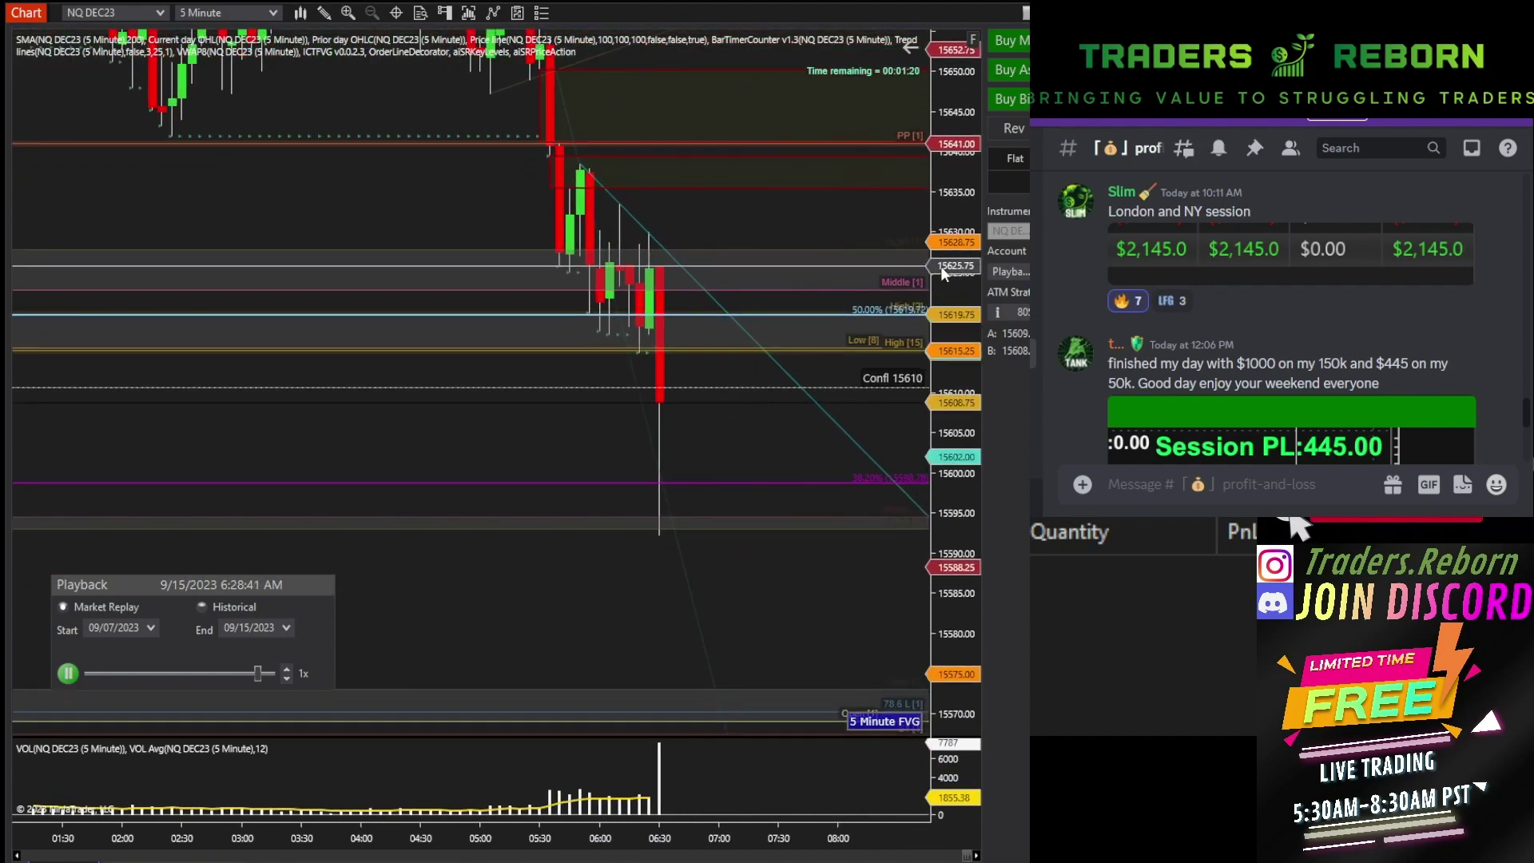
{"action": "left_click_drag", "start_coordinate": [944, 244], "coordinate": [941, 432]}
{"action": "left_click_drag", "start_coordinate": [764, 439], "coordinate": [752, 513]}
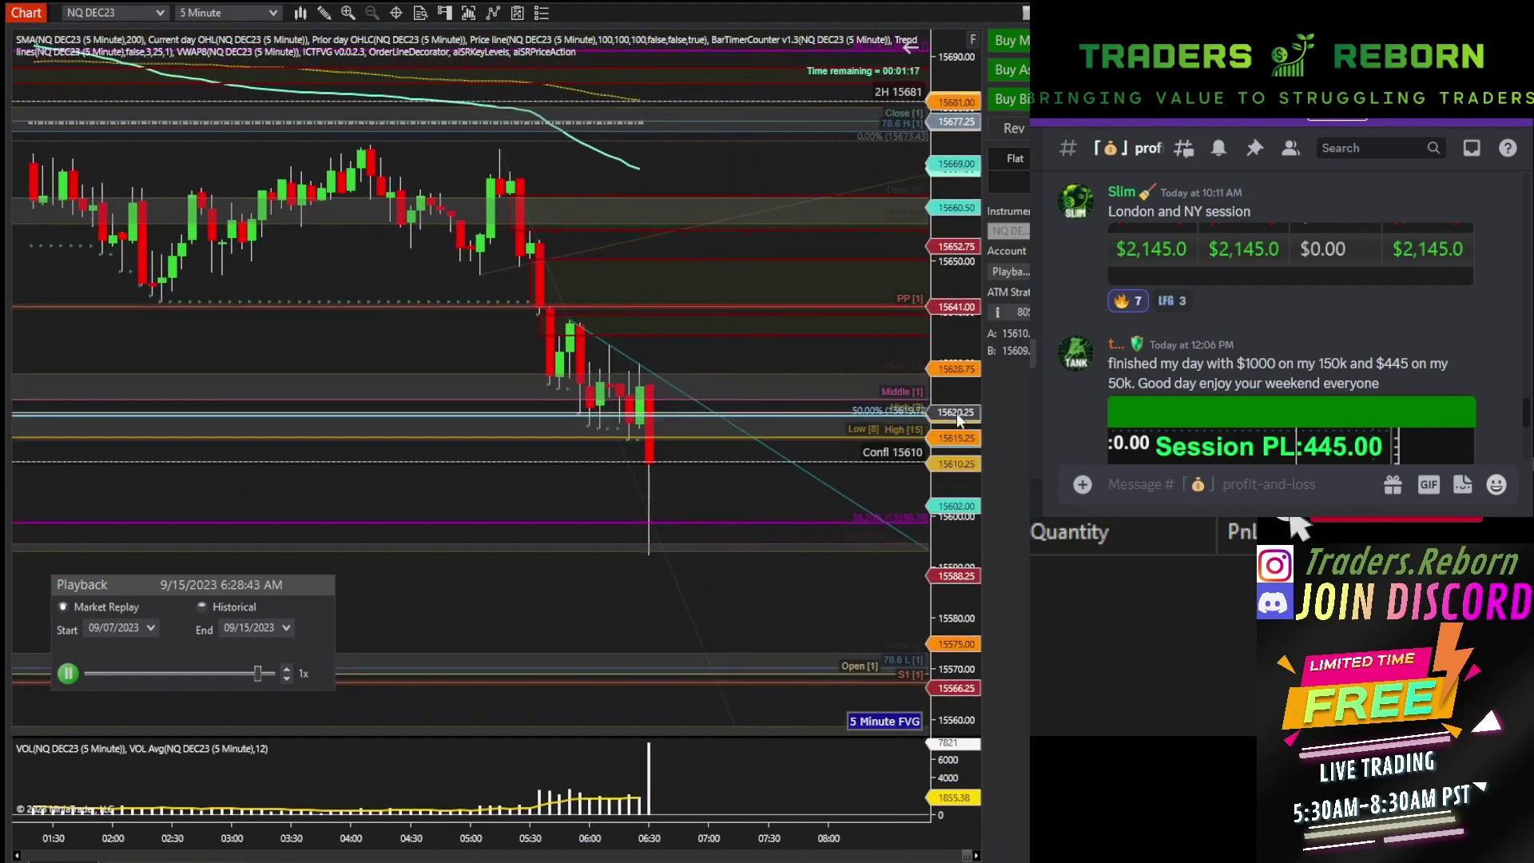
{"action": "left_click_drag", "start_coordinate": [960, 416], "coordinate": [956, 324]}
{"action": "left_click_drag", "start_coordinate": [737, 535], "coordinate": [746, 564]}
{"action": "scroll", "coordinate": [747, 569], "scroll_direction": "up", "scroll_amount": 3}
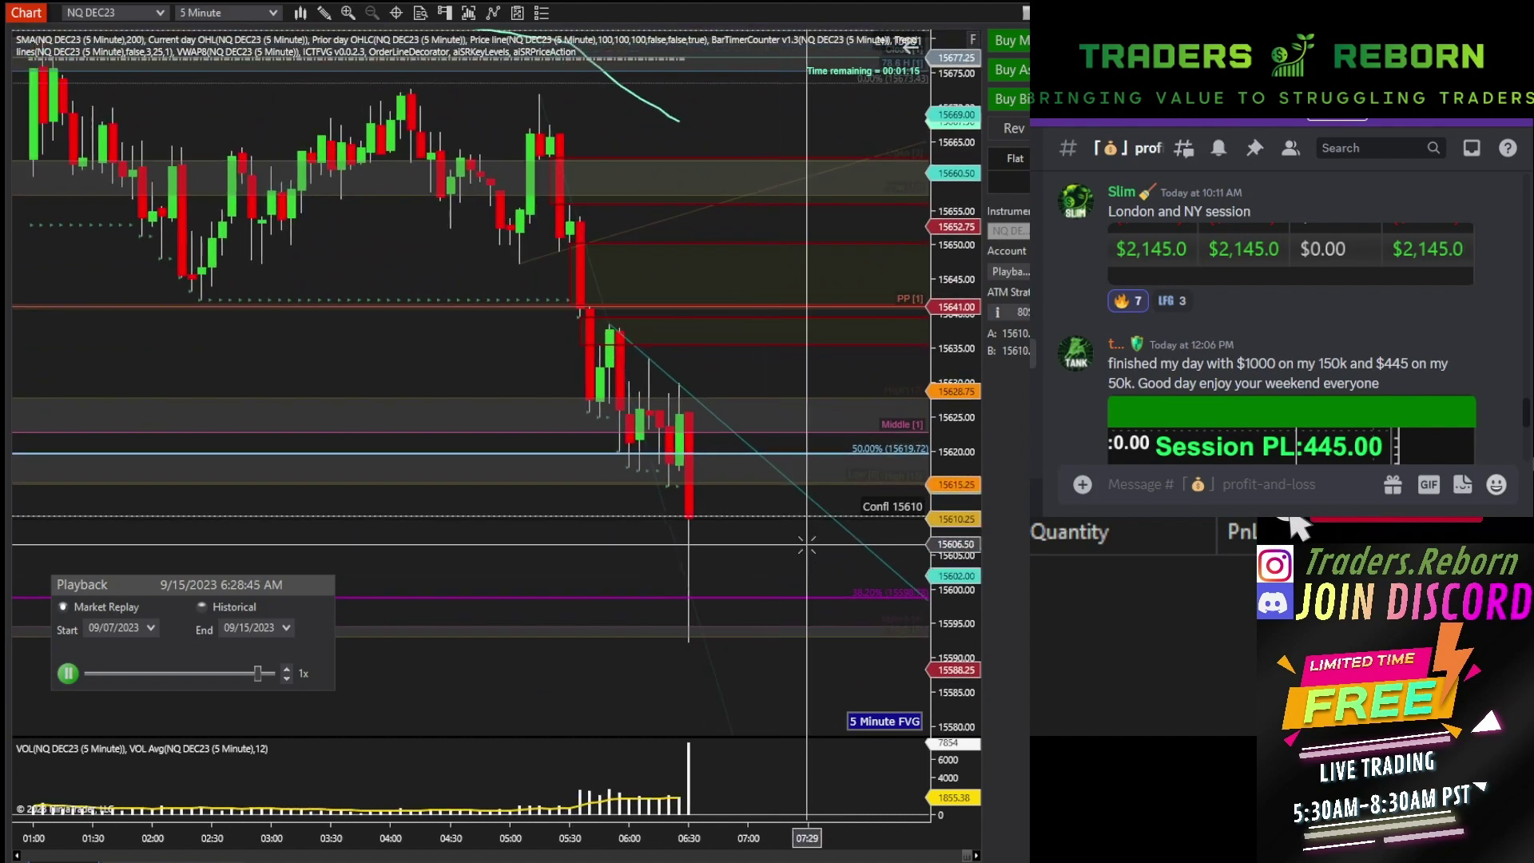
Bring the NinjaTrader Control Center fully into view over the chart and close the Historical Data window.
{"action": "key", "text": "alt+Tab"}
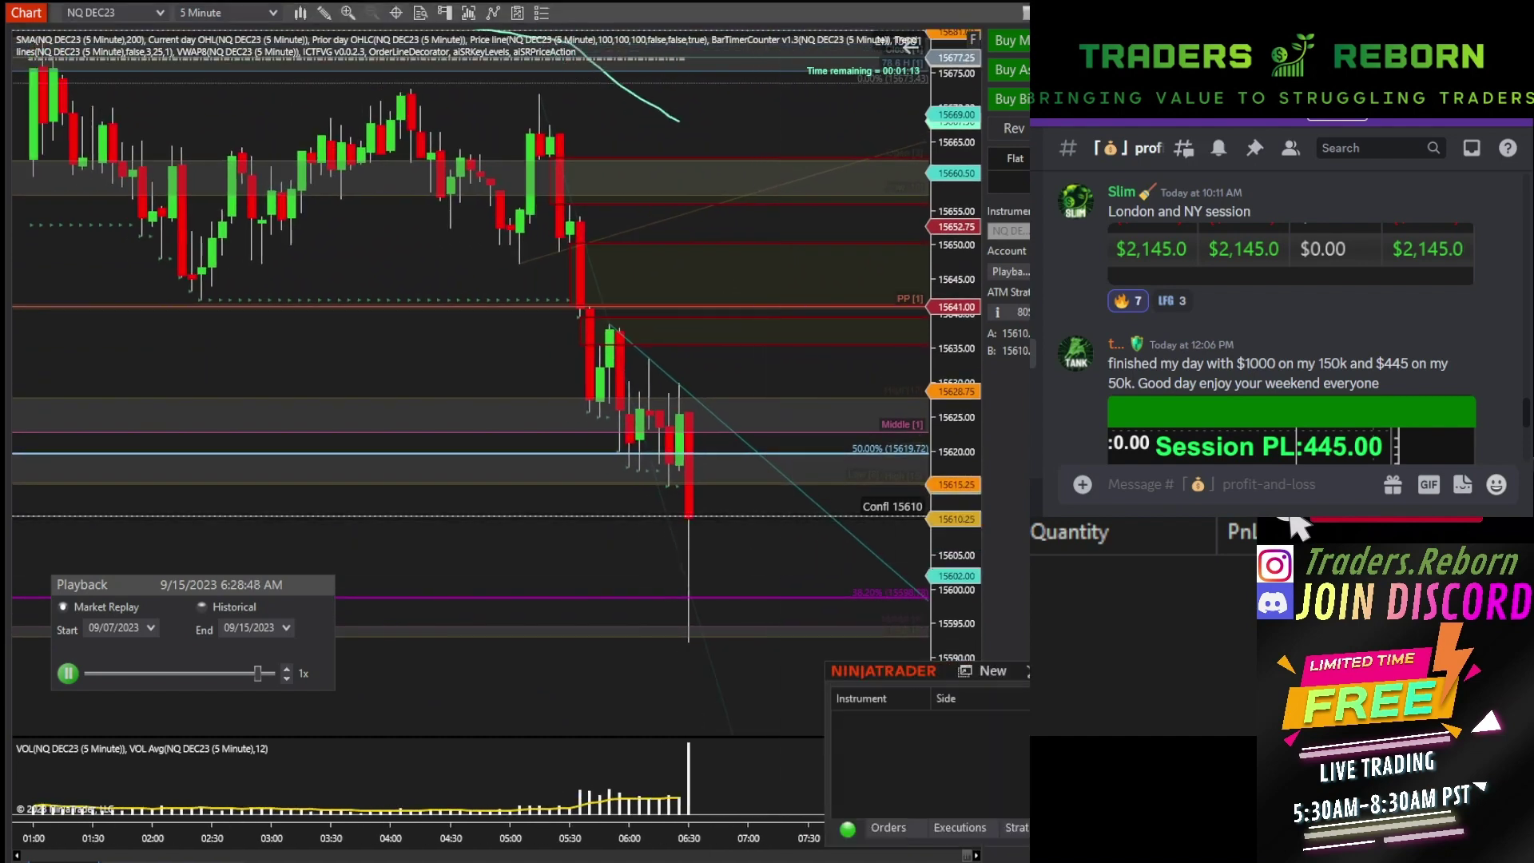
{"action": "left_click", "coordinate": [796, 673]}
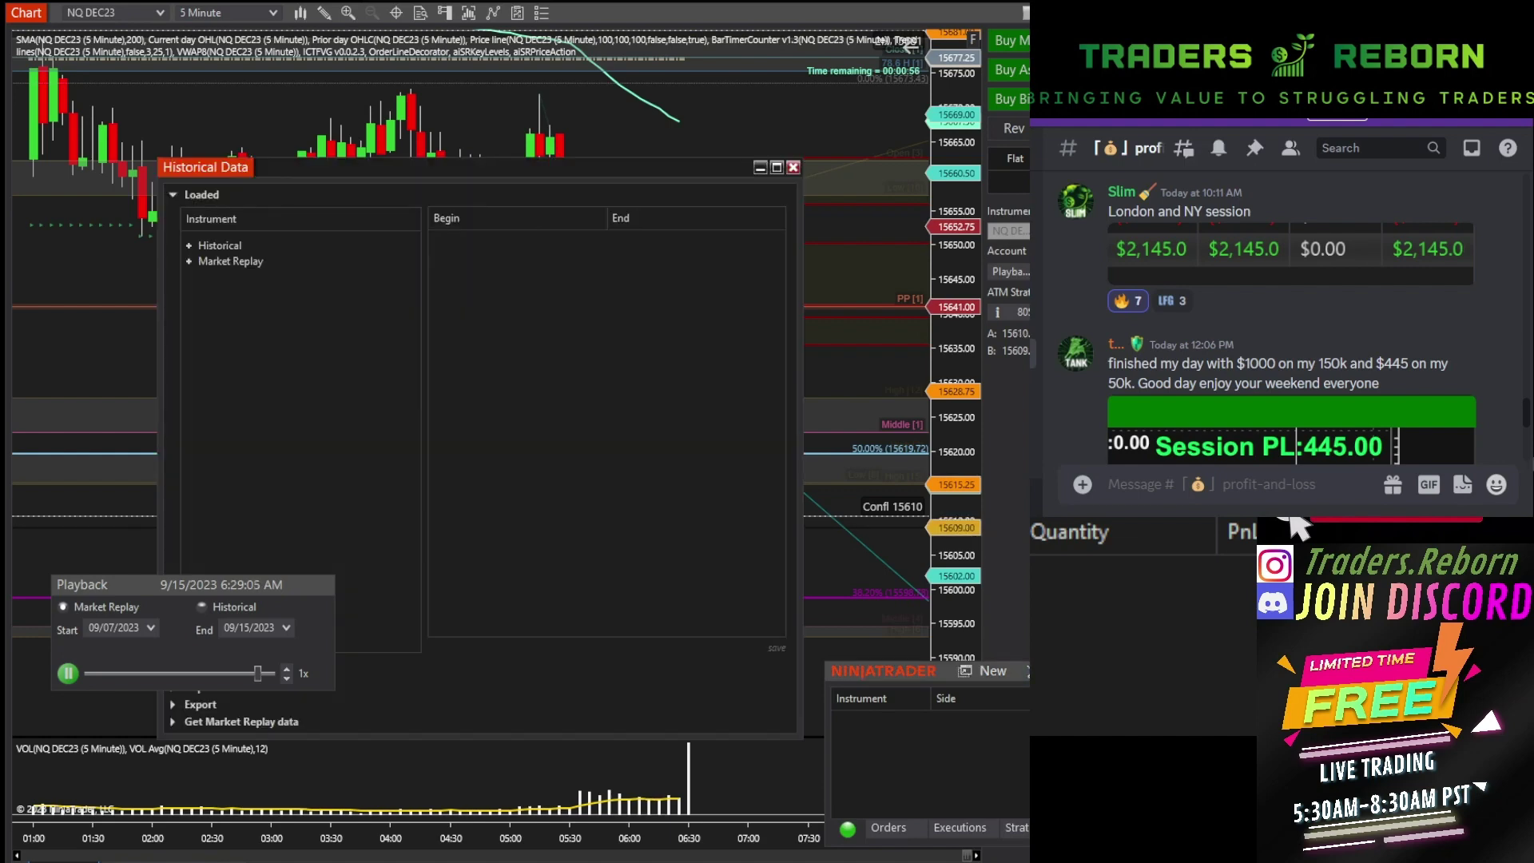
{"action": "left_click_drag", "start_coordinate": [1465, 678], "coordinate": [928, 664]}
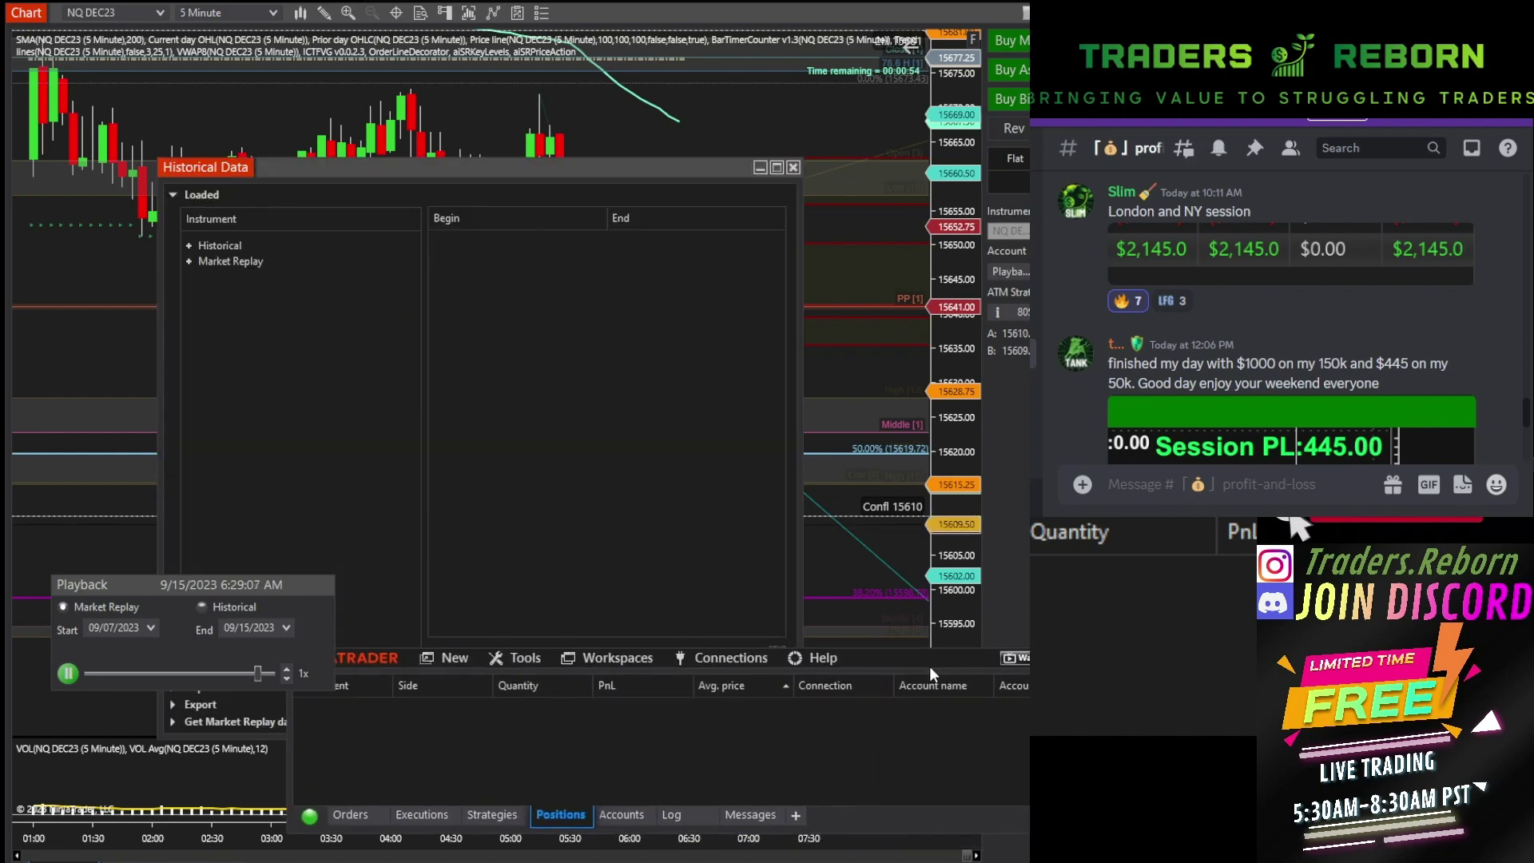
{"action": "left_click", "coordinate": [793, 167]}
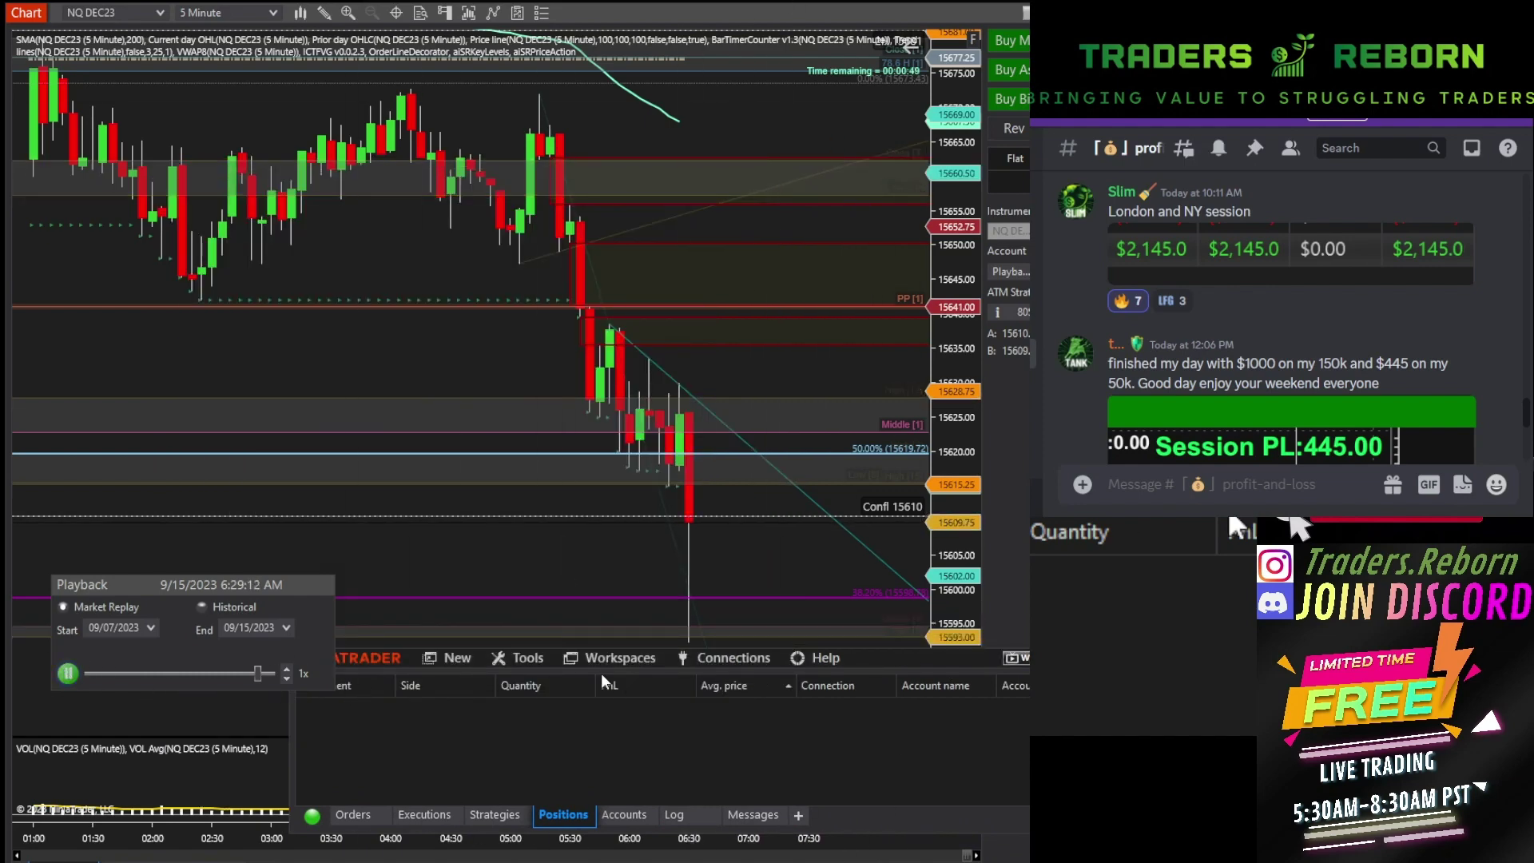
Open Historical Data to view its download options, and return to the unobstructed chart with the window closed.
{"action": "left_click", "coordinate": [521, 663]}
{"action": "left_click", "coordinate": [657, 472]}
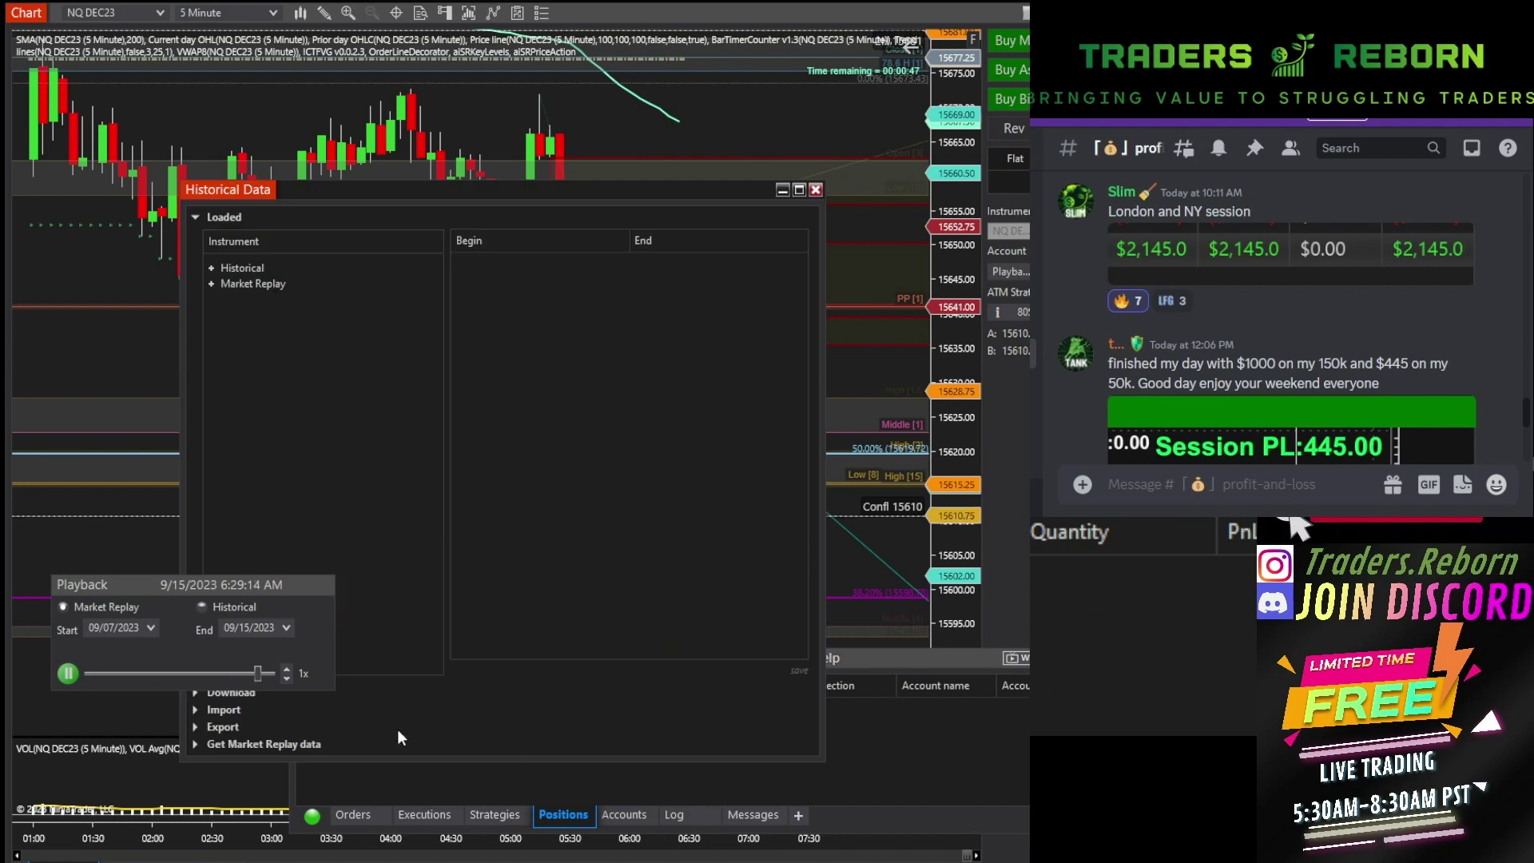
{"action": "left_click_drag", "start_coordinate": [576, 188], "coordinate": [847, 127]}
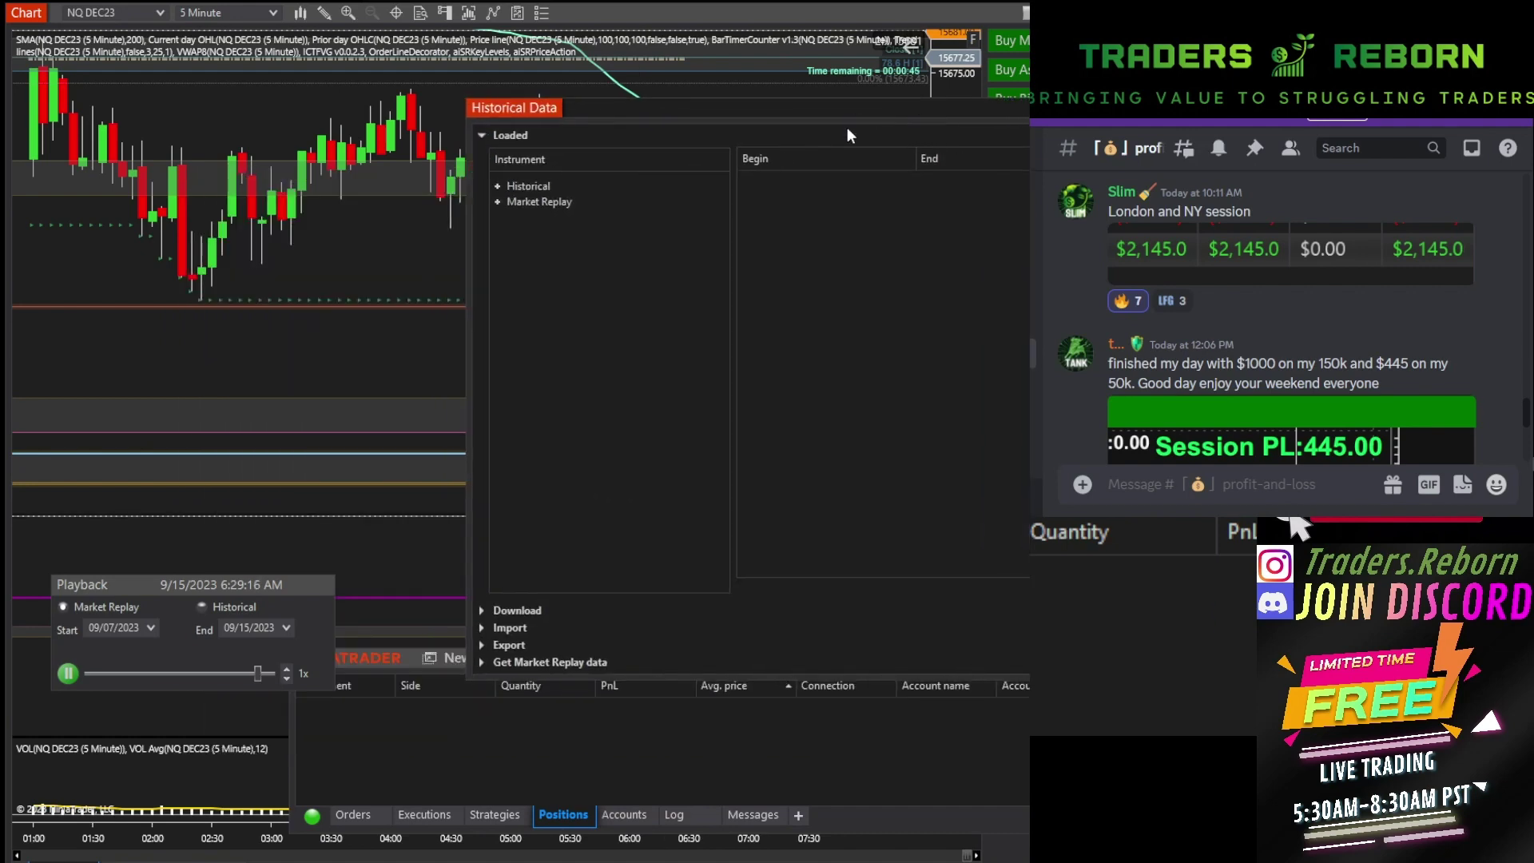
{"action": "left_click", "coordinate": [511, 610]}
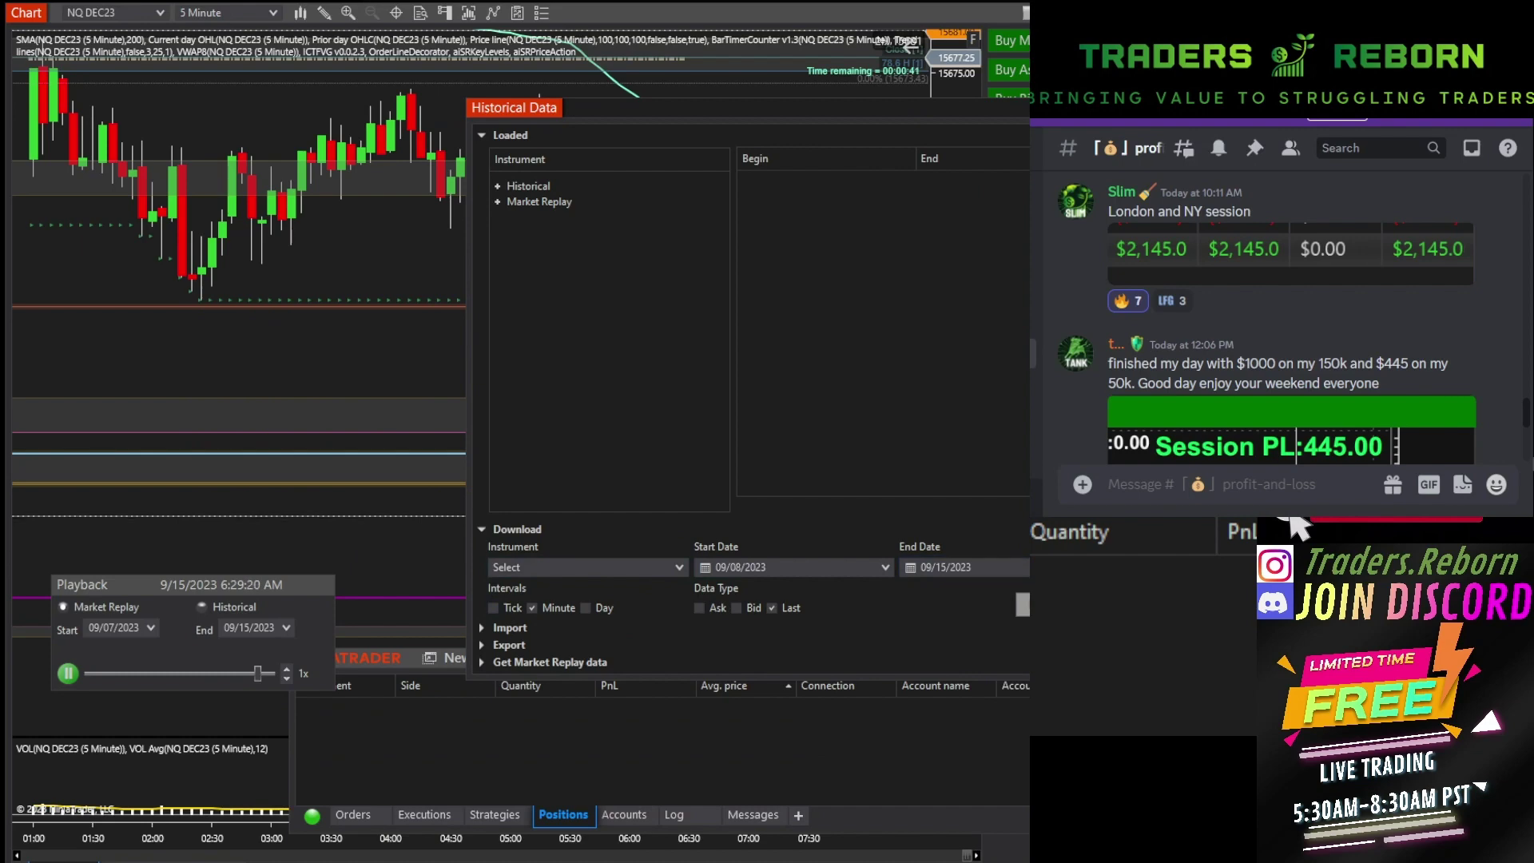
{"action": "left_click", "coordinate": [1101, 107]}
{"action": "left_click_drag", "start_coordinate": [894, 664], "coordinate": [1483, 715]}
{"action": "left_click", "coordinate": [738, 690]}
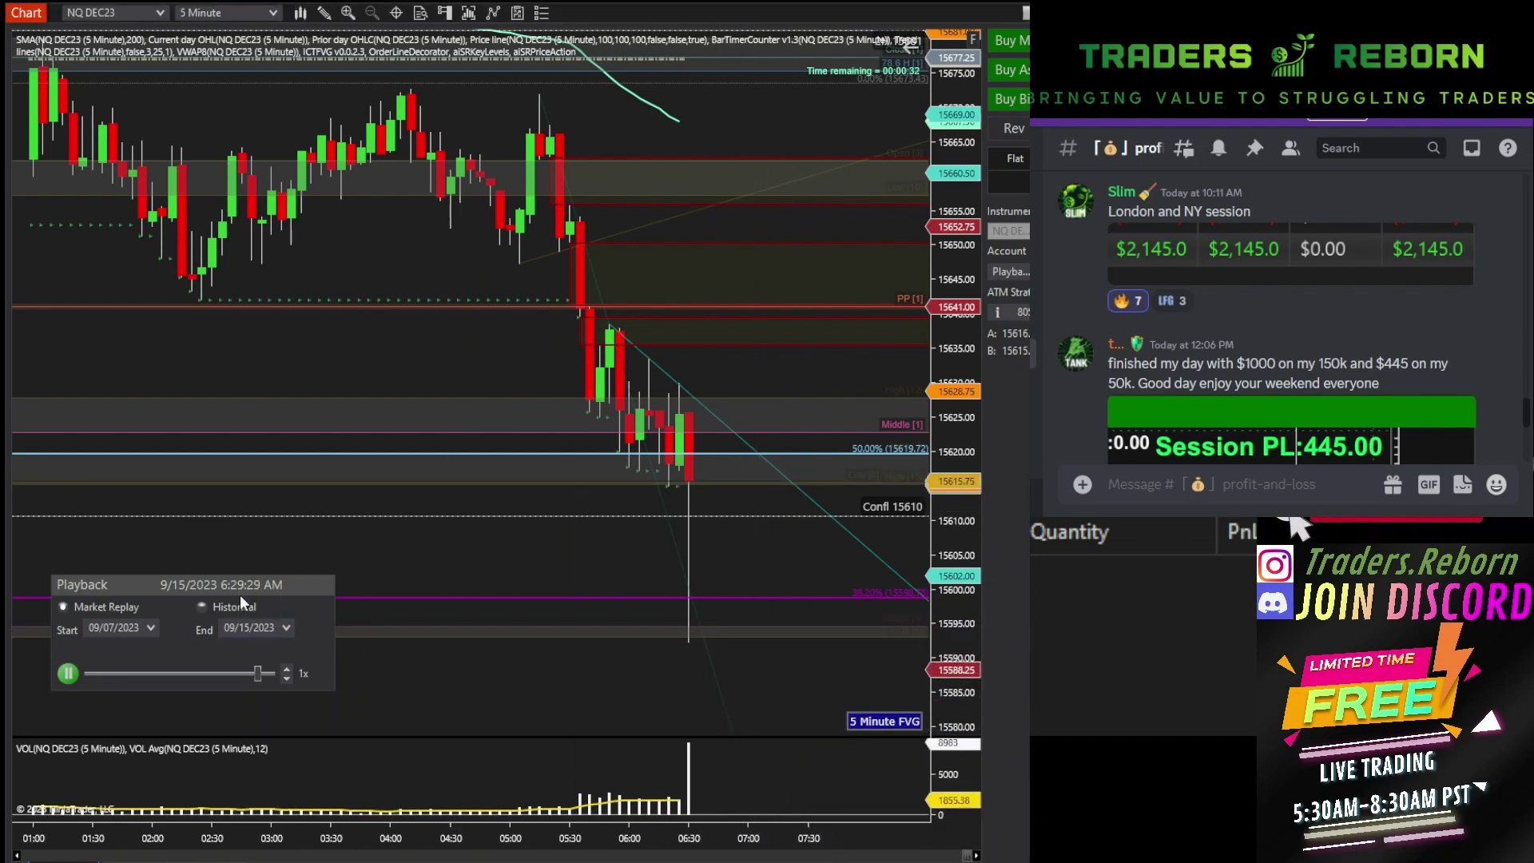
Adjust the chart's price scale and vertical position to examine the levels below the candle's low as it closes.
{"action": "left_click_drag", "start_coordinate": [634, 554], "coordinate": [595, 384]}
{"action": "left_click_drag", "start_coordinate": [946, 294], "coordinate": [945, 383]}
{"action": "left_click_drag", "start_coordinate": [819, 511], "coordinate": [823, 595]}
{"action": "left_click_drag", "start_coordinate": [943, 488], "coordinate": [941, 398]}
{"action": "left_click_drag", "start_coordinate": [826, 571], "coordinate": [812, 495]}
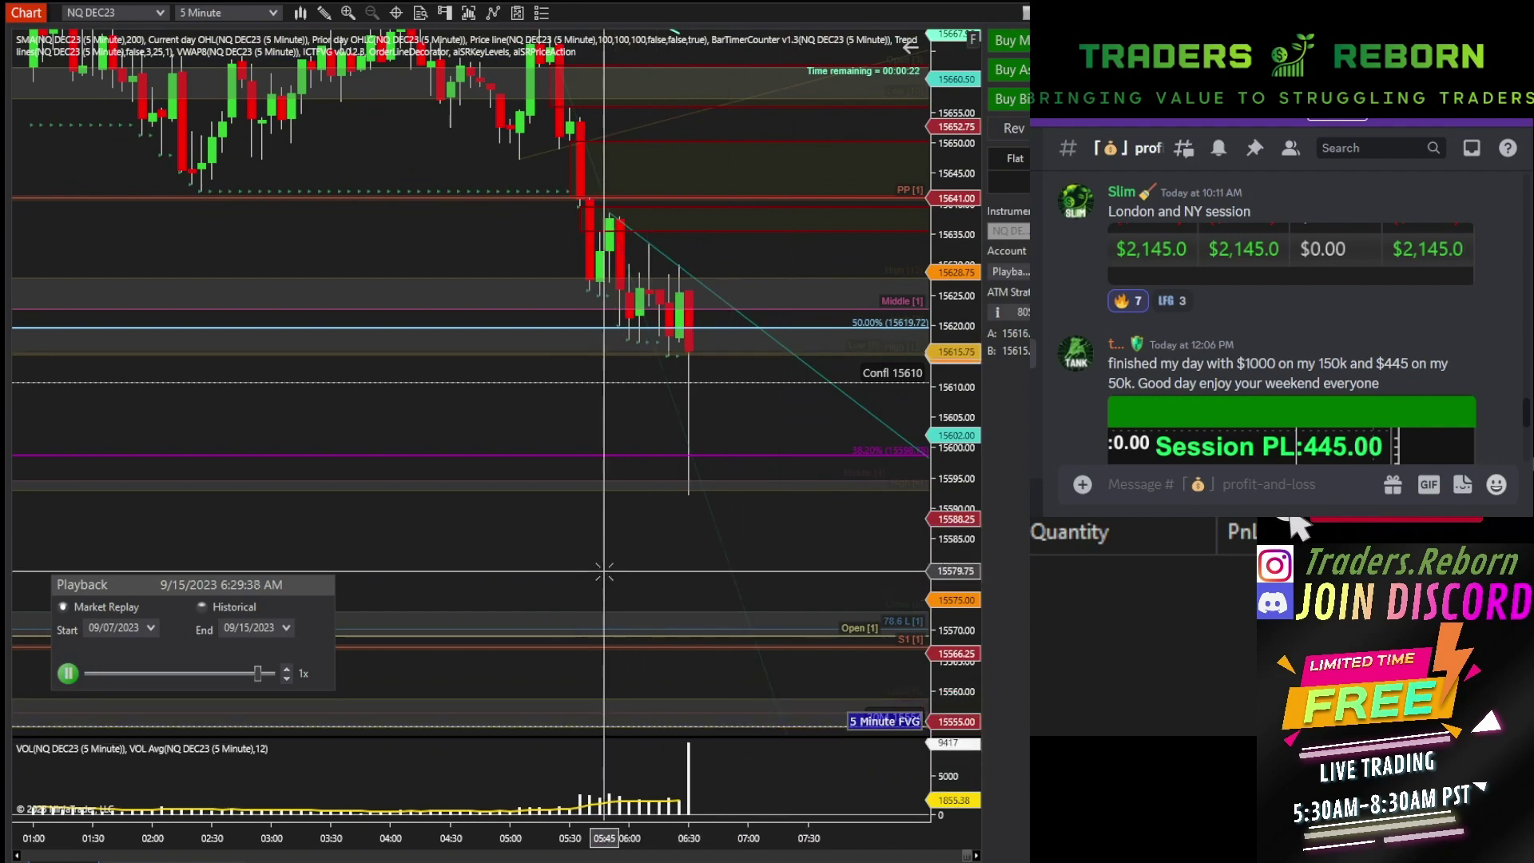
{"action": "left_click_drag", "start_coordinate": [817, 557], "coordinate": [816, 584]}
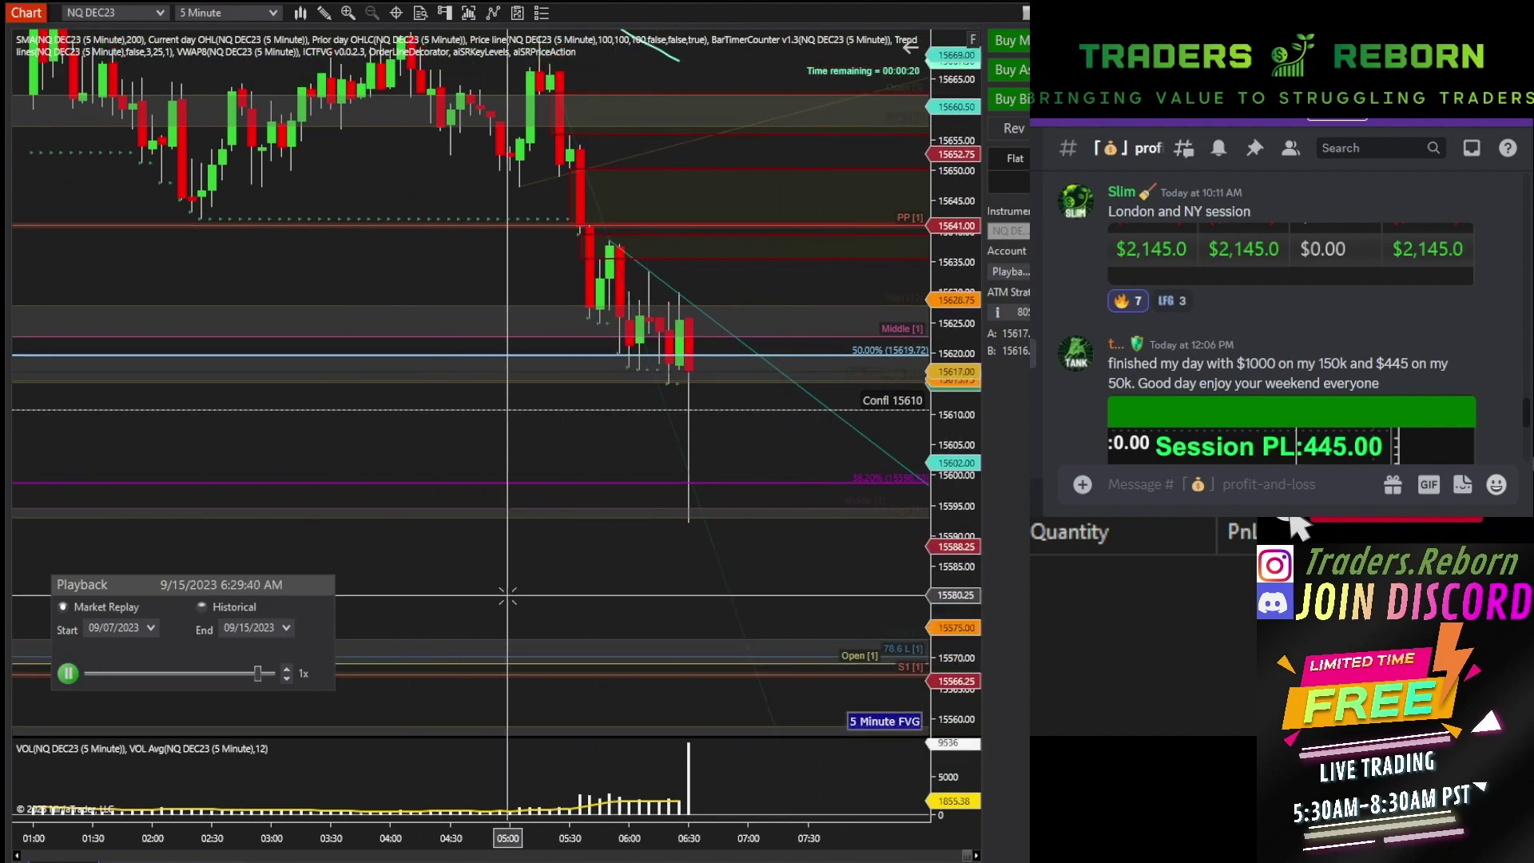
{"action": "left_click_drag", "start_coordinate": [747, 557], "coordinate": [769, 615]}
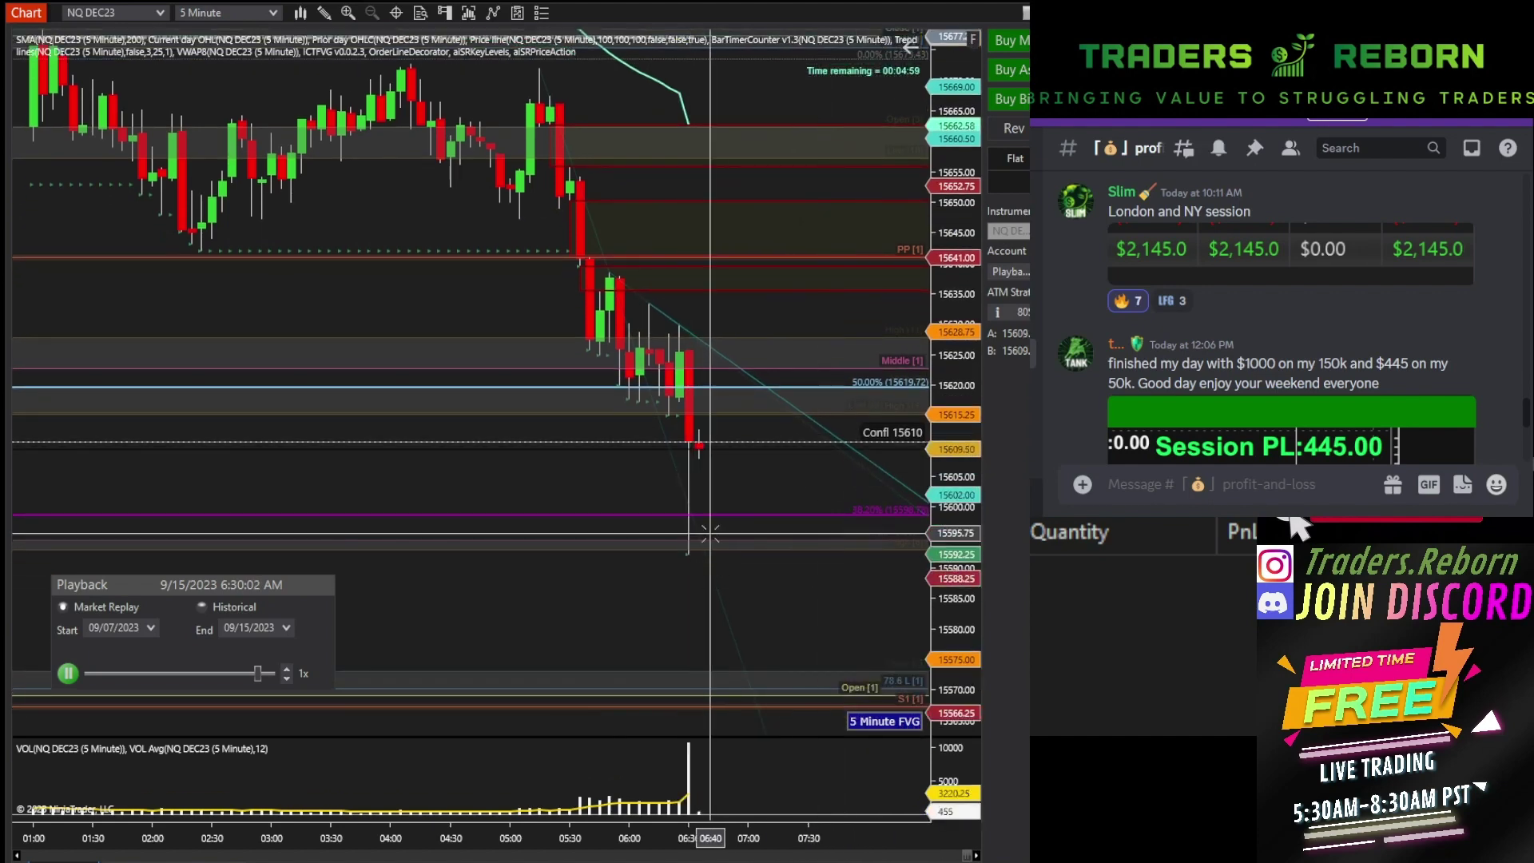
Draw an arrow path from about 15611 up to about 15619 and down to about 15569 near the Open level.
{"action": "key", "text": "F2"}
{"action": "left_click", "coordinate": [700, 438]}
{"action": "left_click", "coordinate": [727, 392]}
{"action": "double_click", "coordinate": [758, 695]}
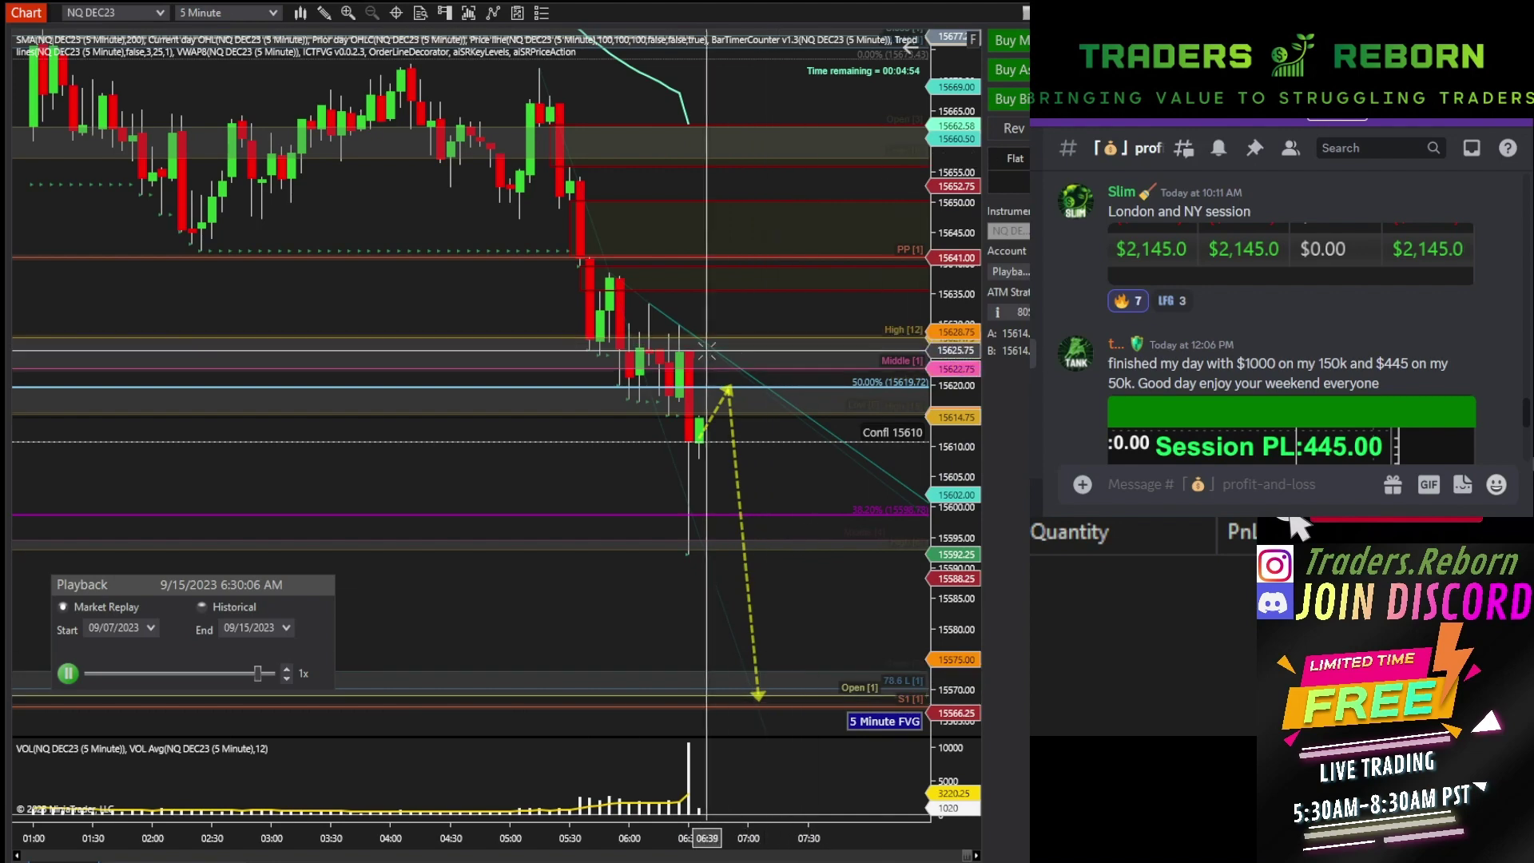
{"action": "key", "text": "ctrl+F11"}
{"action": "left_click", "coordinate": [699, 435]}
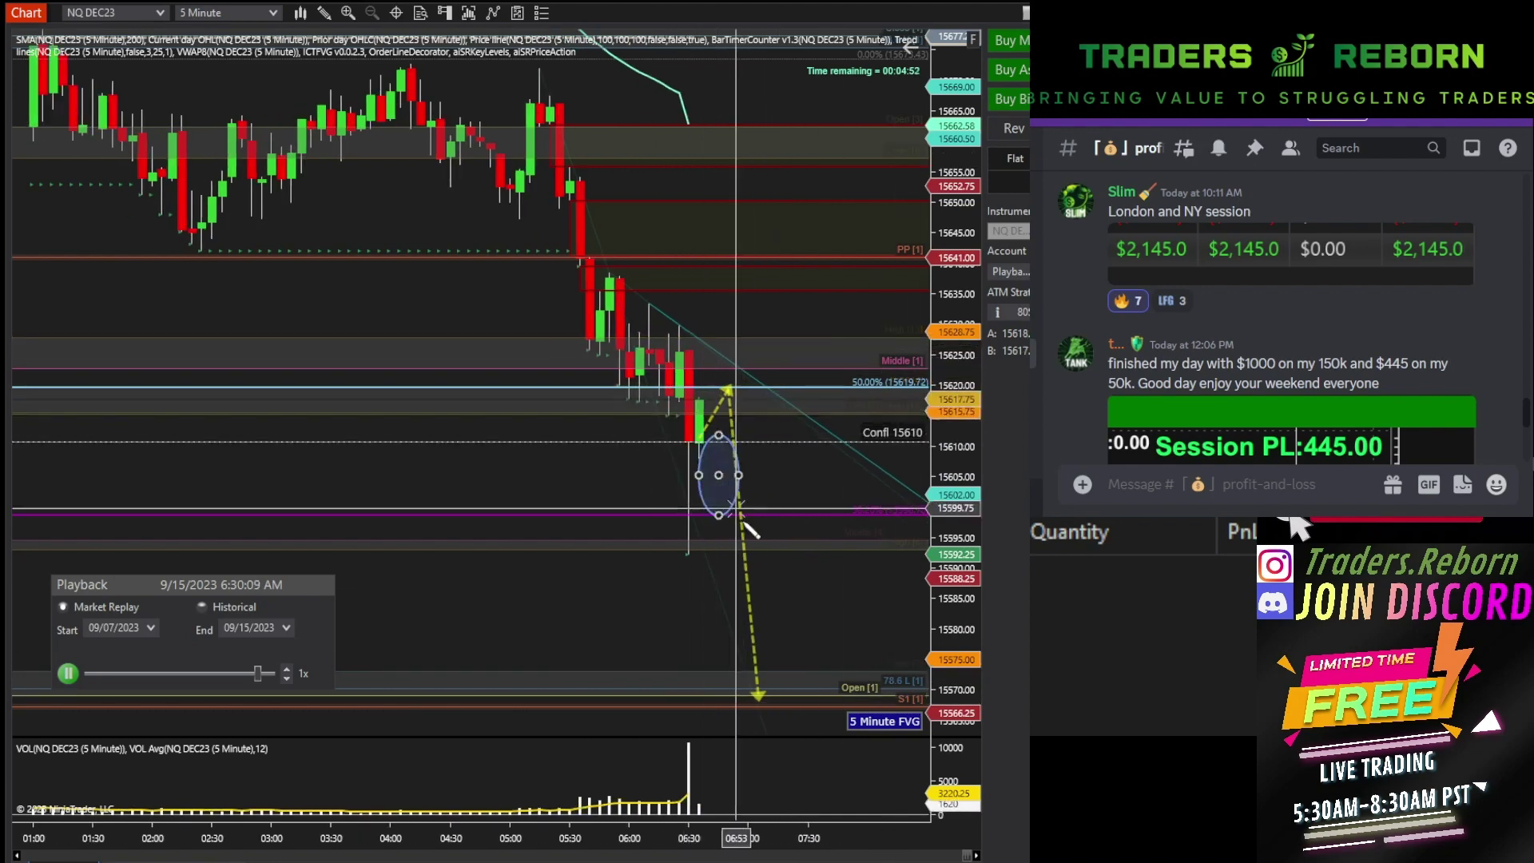
{"action": "key", "text": "Delete"}
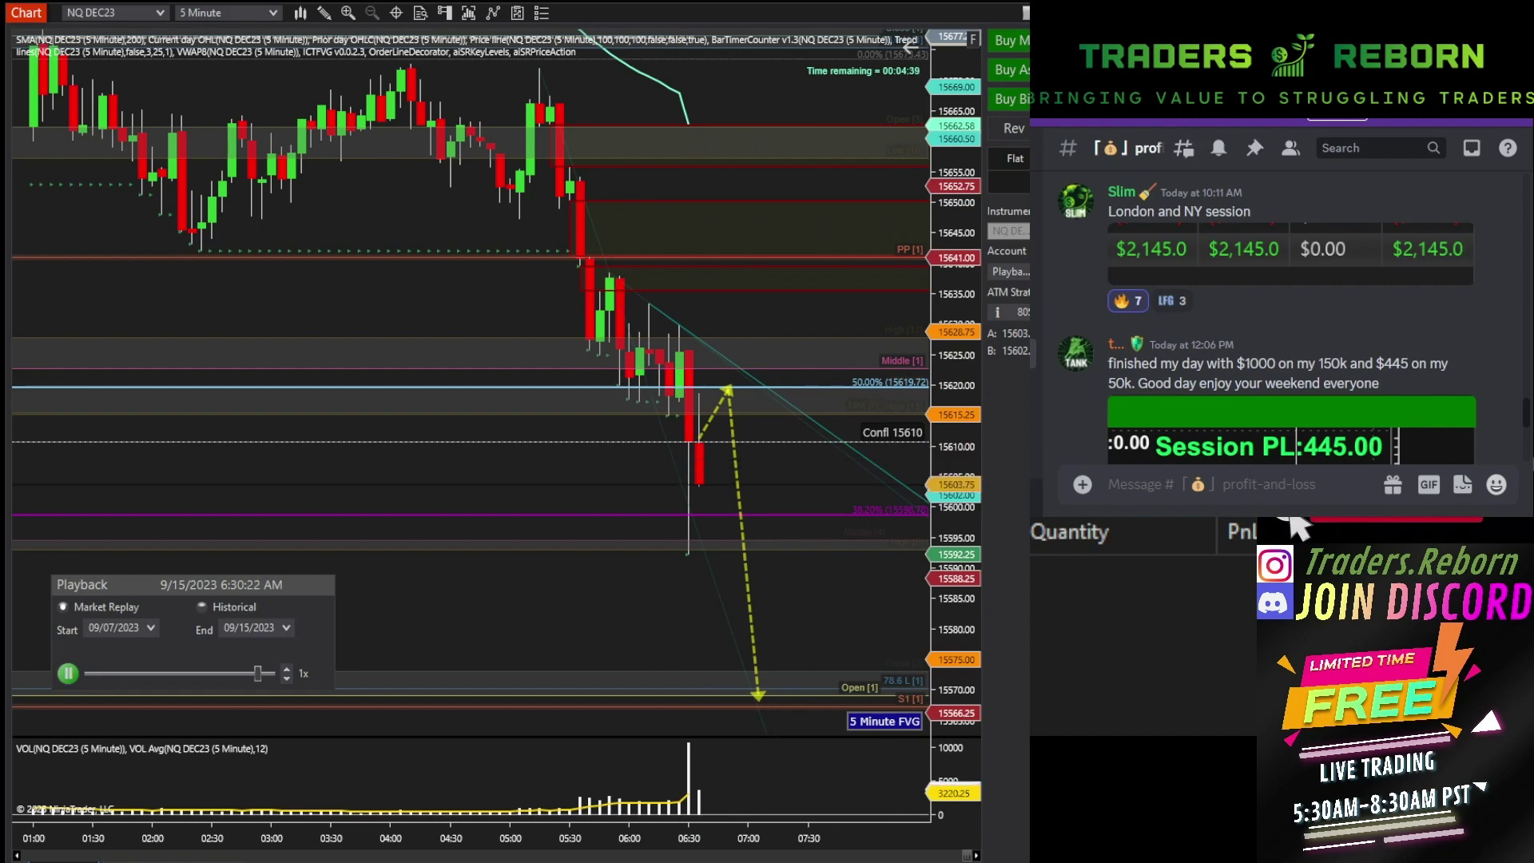
Sell three NQ DEC23 contracts at market and move the position's profit target to 15575.00.
{"action": "left_click", "coordinate": [1070, 40]}
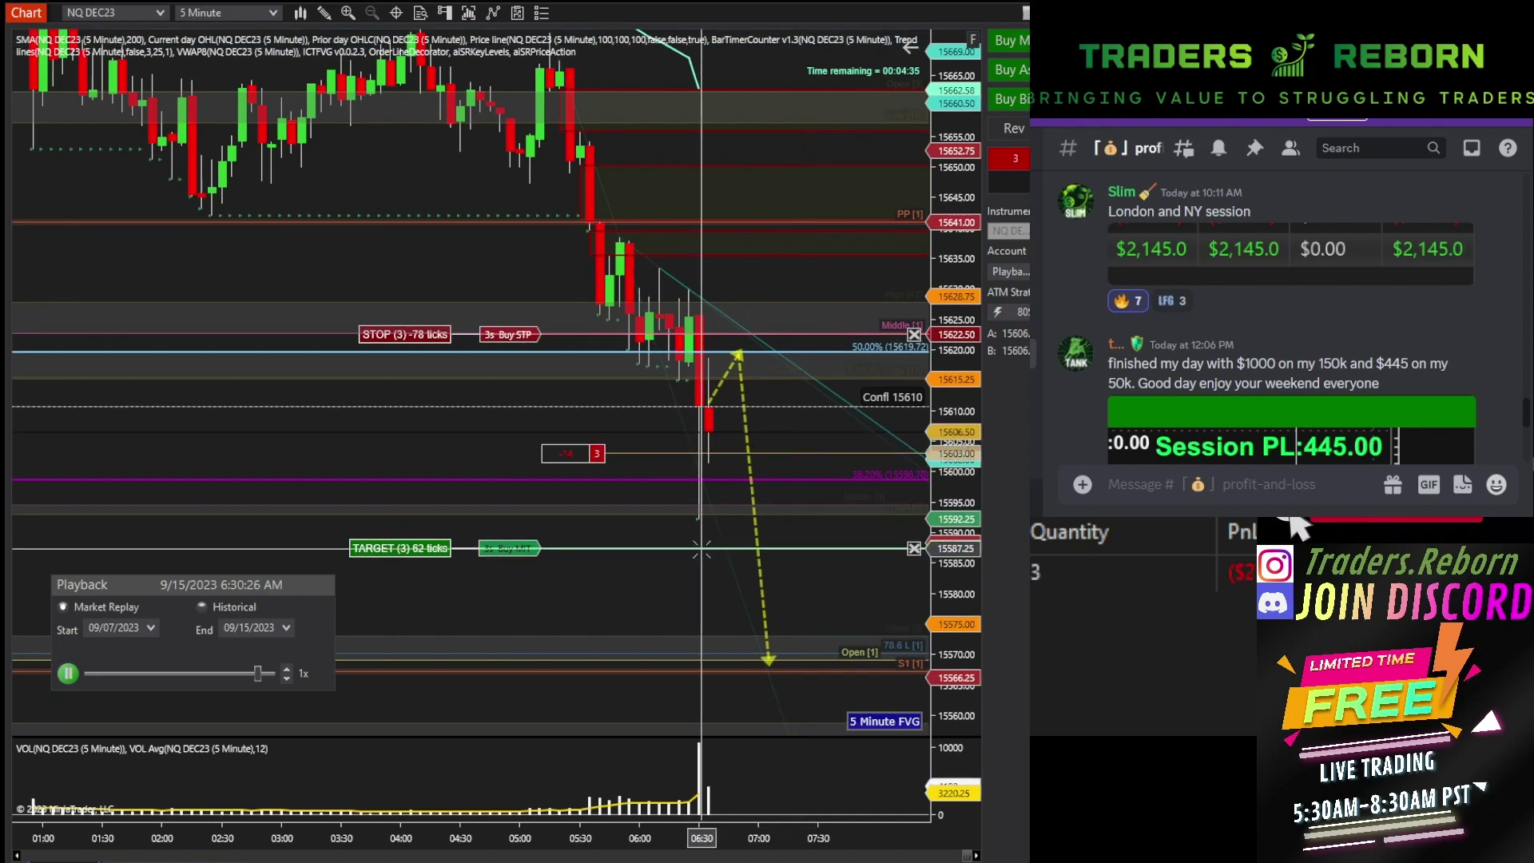
{"action": "left_click_drag", "start_coordinate": [715, 630], "coordinate": [746, 624]}
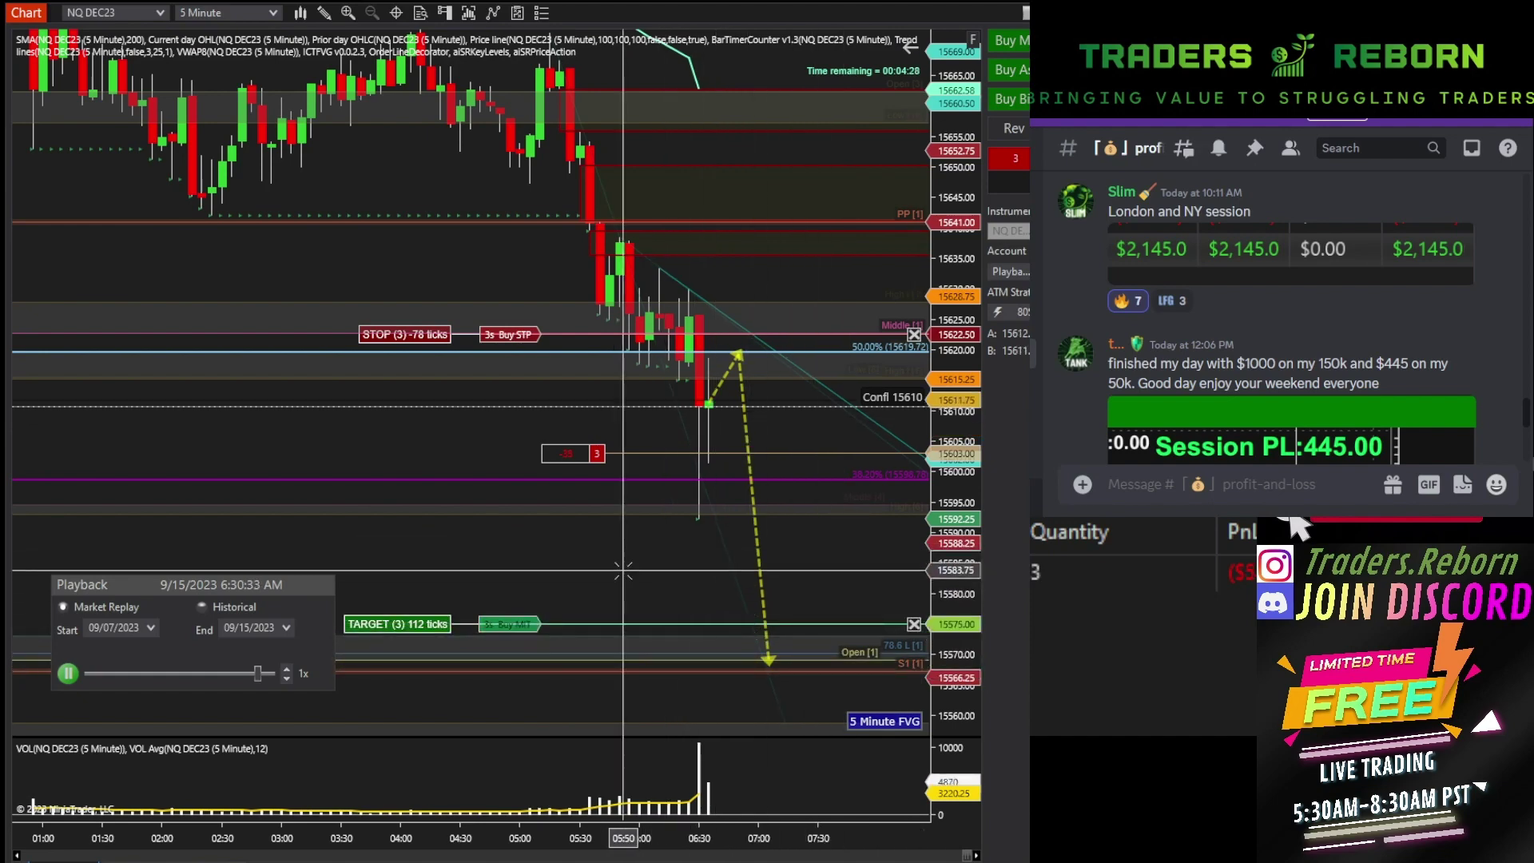